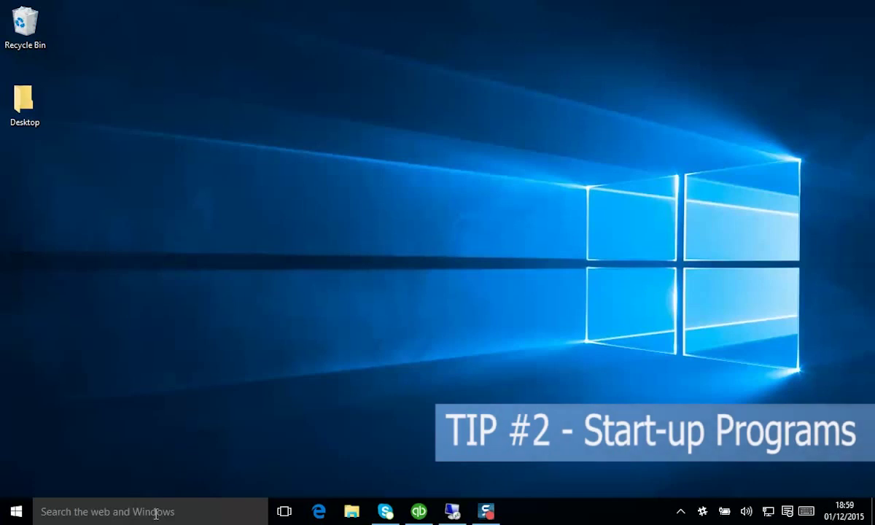
Step: Minimise the remote Windows 7 session to return to the local Windows 10 desktop
click(455, 514)
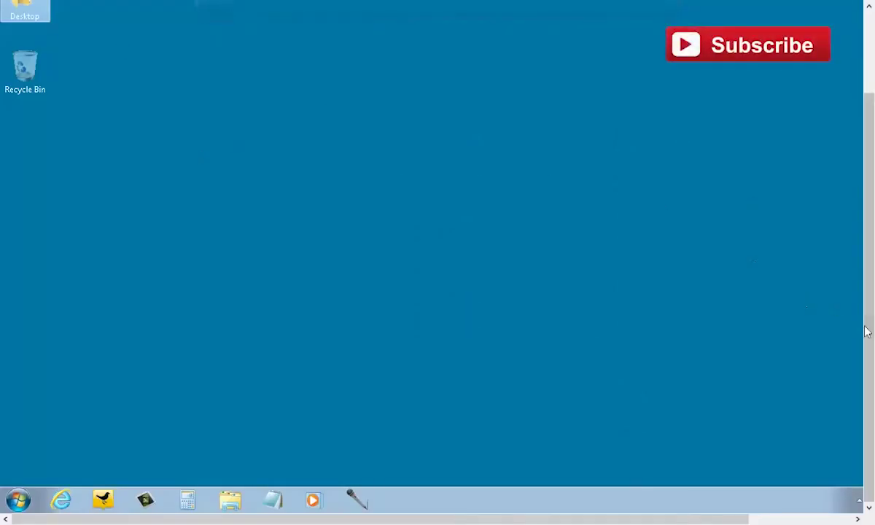
drag(708, 520, 584, 521)
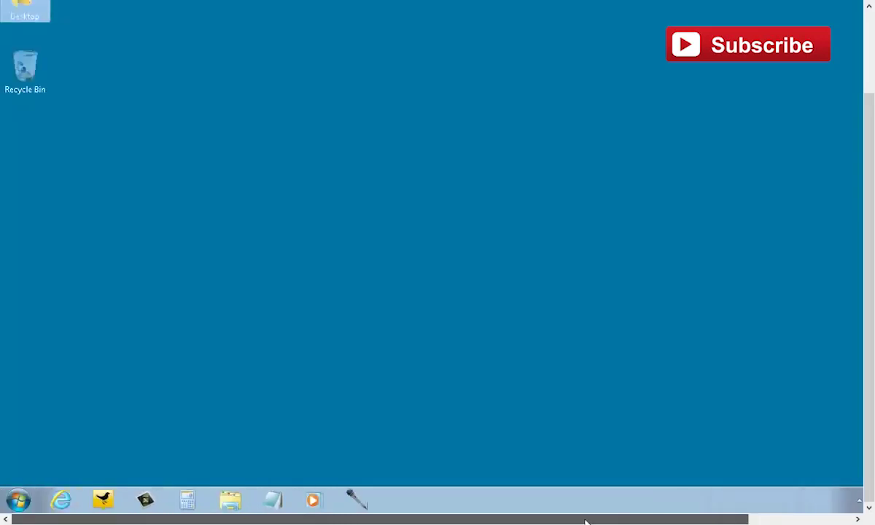
mouse_move(378, 7)
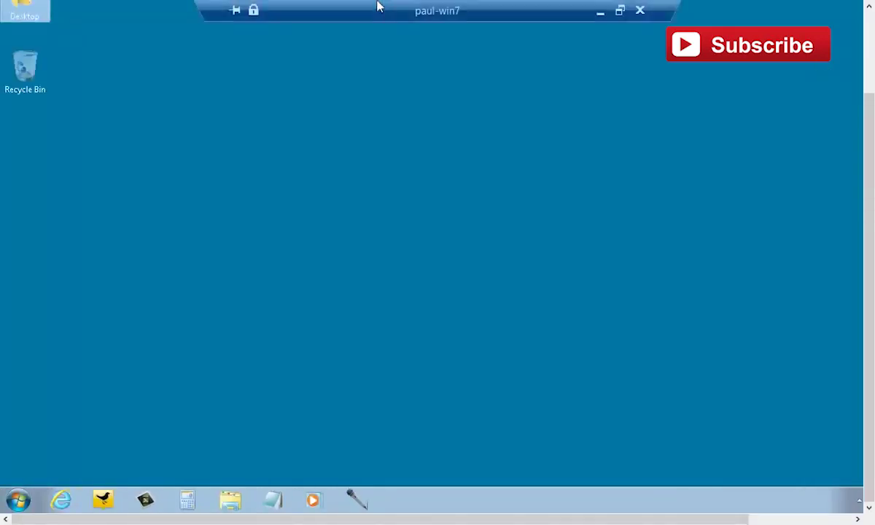
click(601, 10)
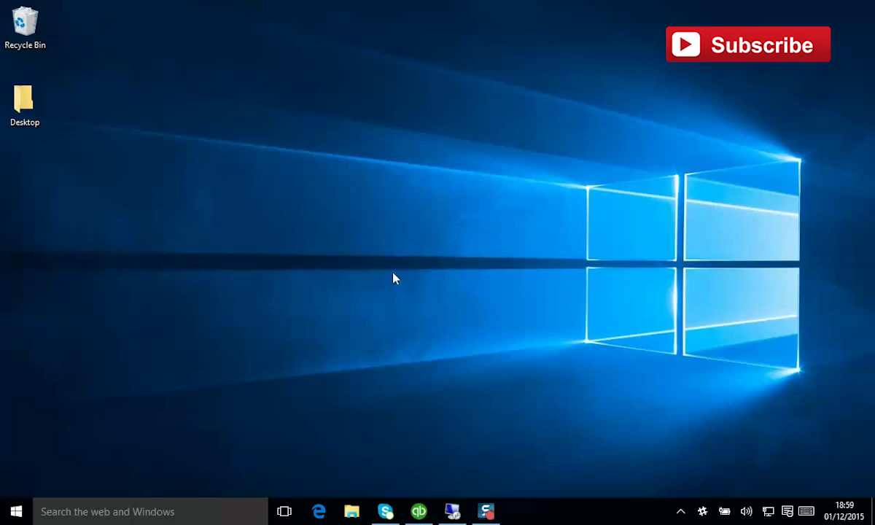
Step: Find 'task' in the taskbar search and launch Task Manager, moving its window up and left
click(132, 510)
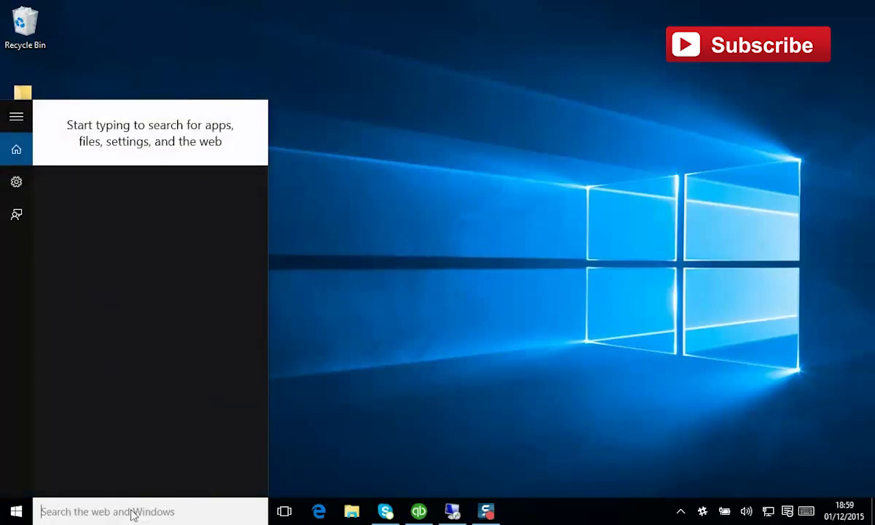
text(tas)
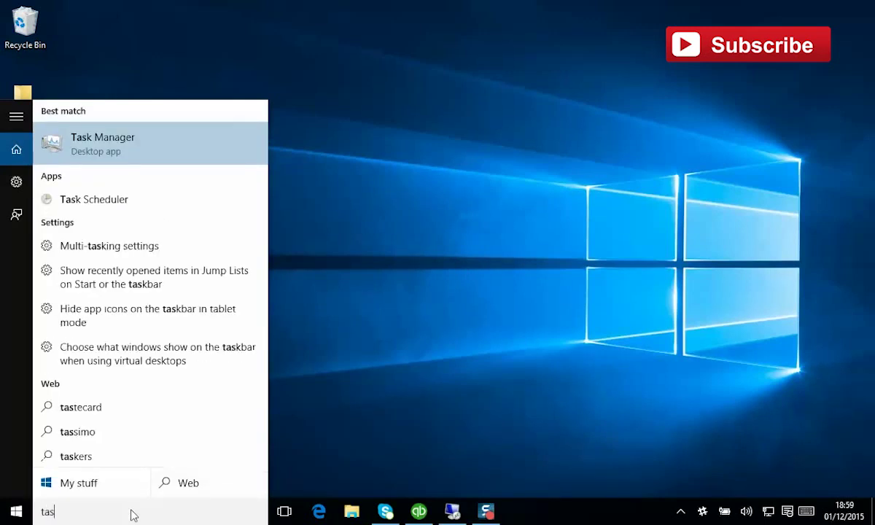
text(k)
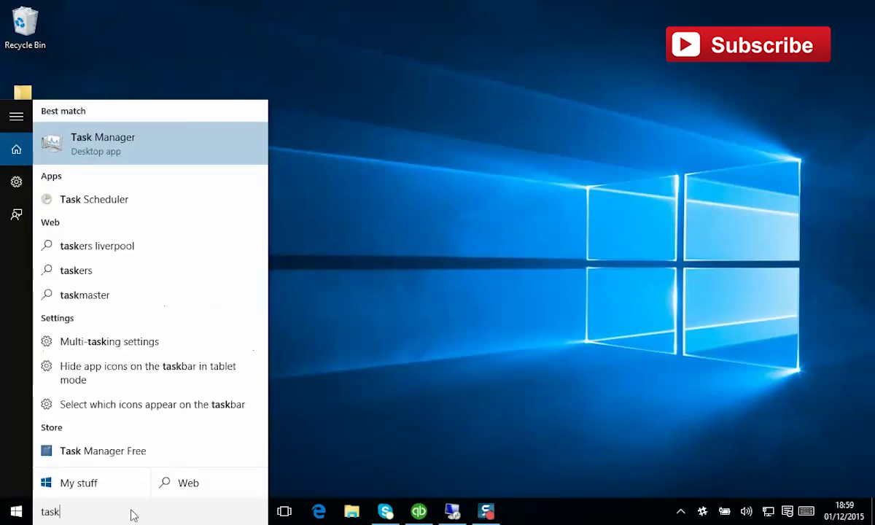
click(97, 146)
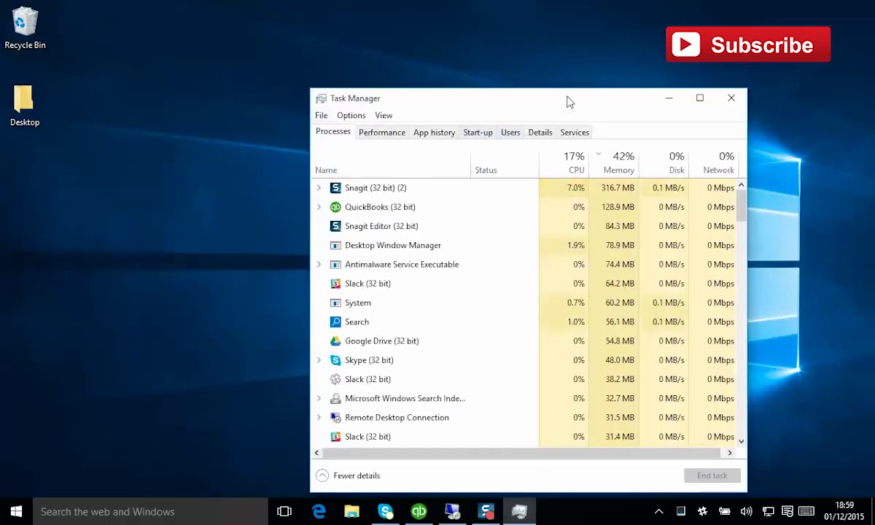
drag(568, 101, 466, 43)
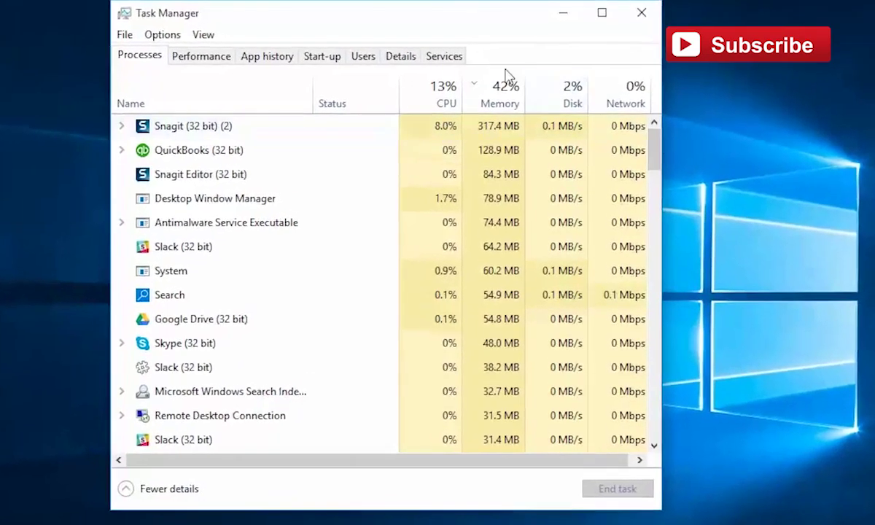
Step: Sort processes by memory, largest first, with Snagit at the top after a brief CPU sort
click(499, 99)
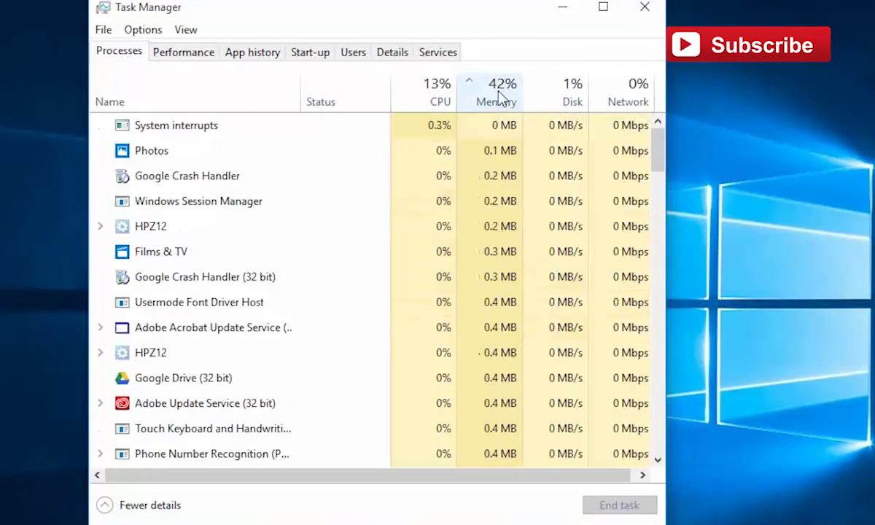
click(497, 98)
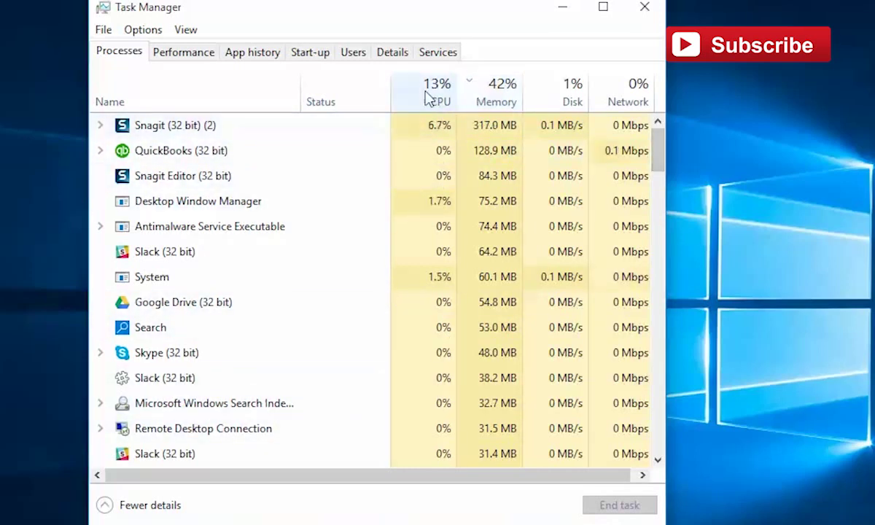
click(402, 95)
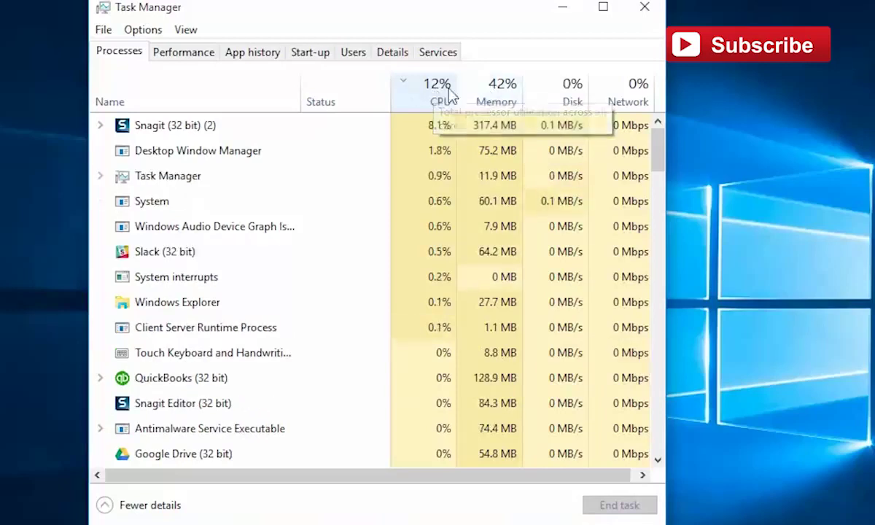
click(500, 98)
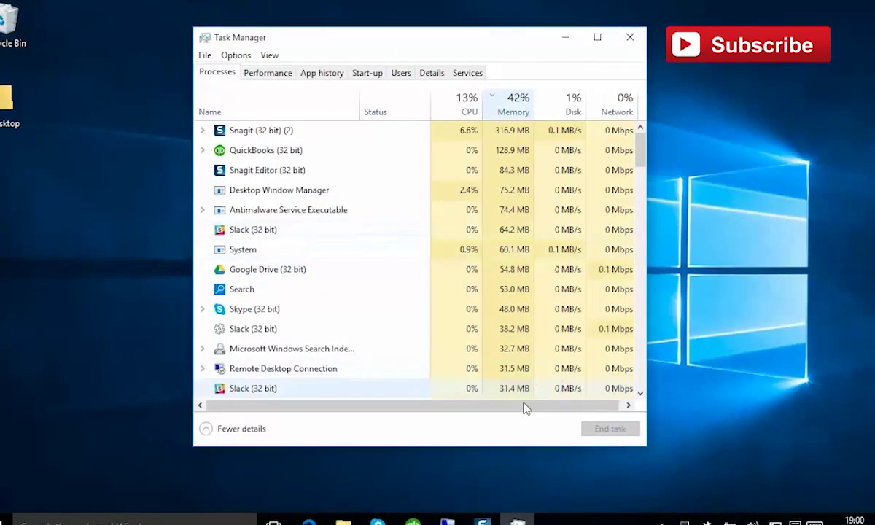
Step: In the Windows 7 session, launch taskmgr from Start search and show processes from all users
click(450, 517)
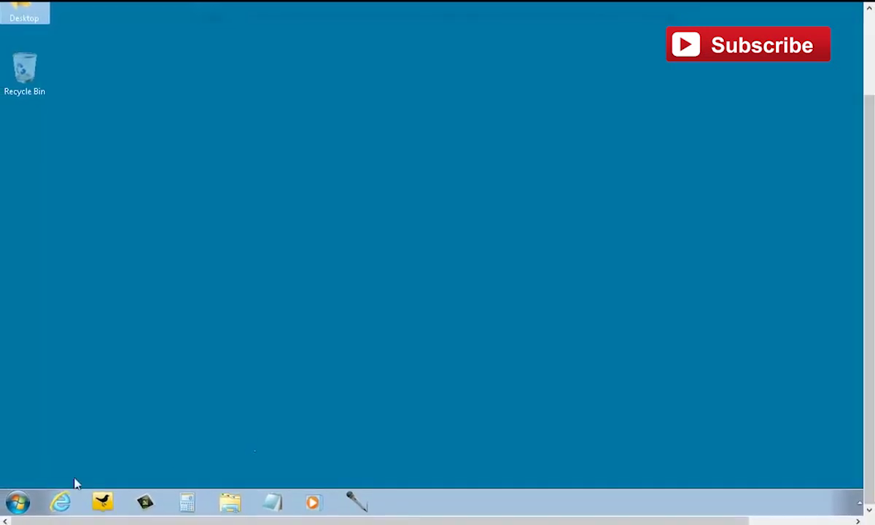
click(24, 493)
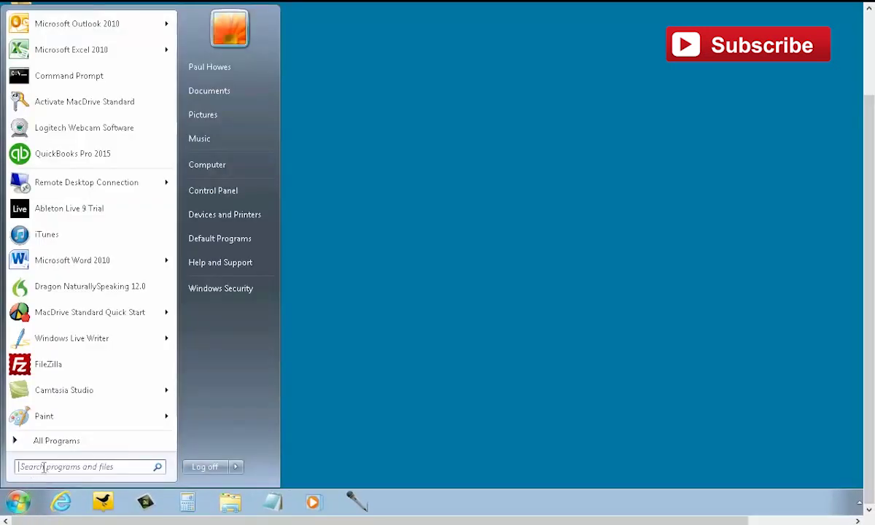
text(task)
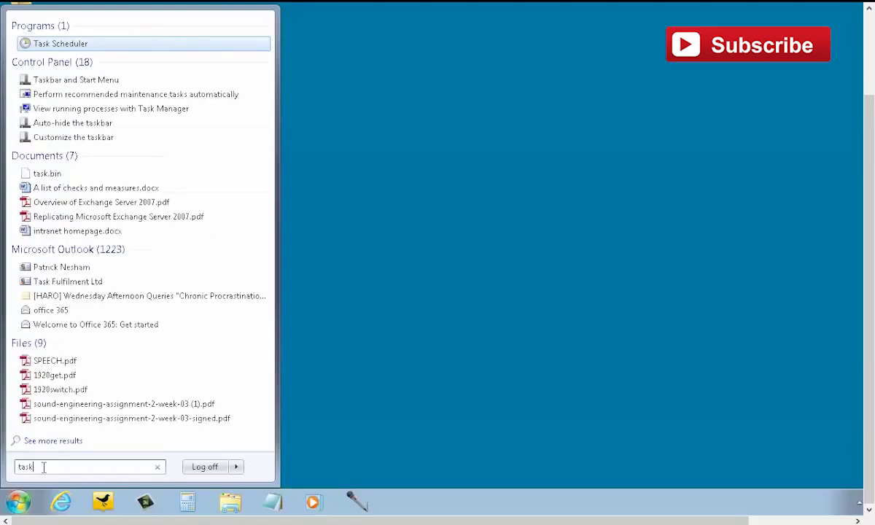
text(mgr)
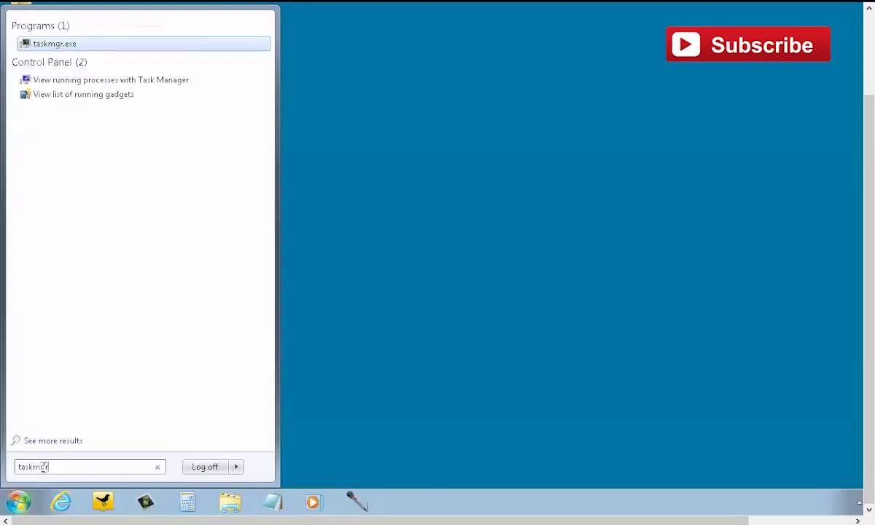
key(Return)
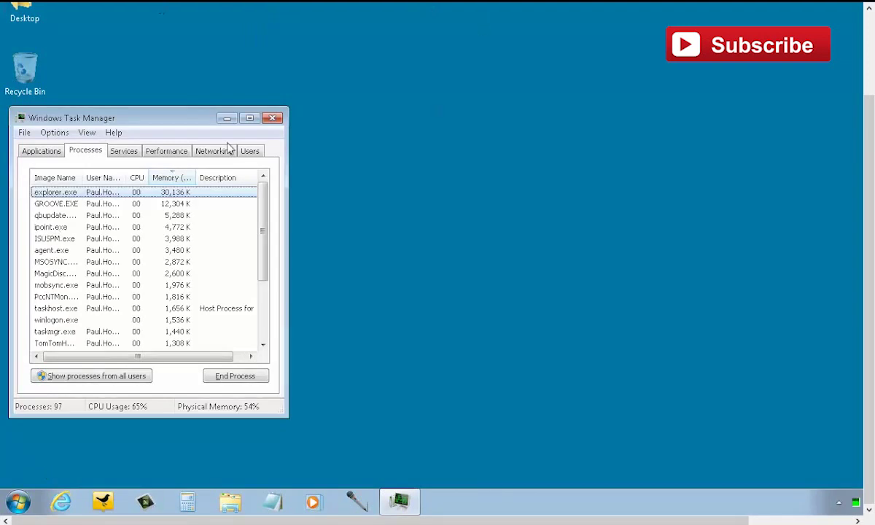
drag(152, 121, 336, 91)
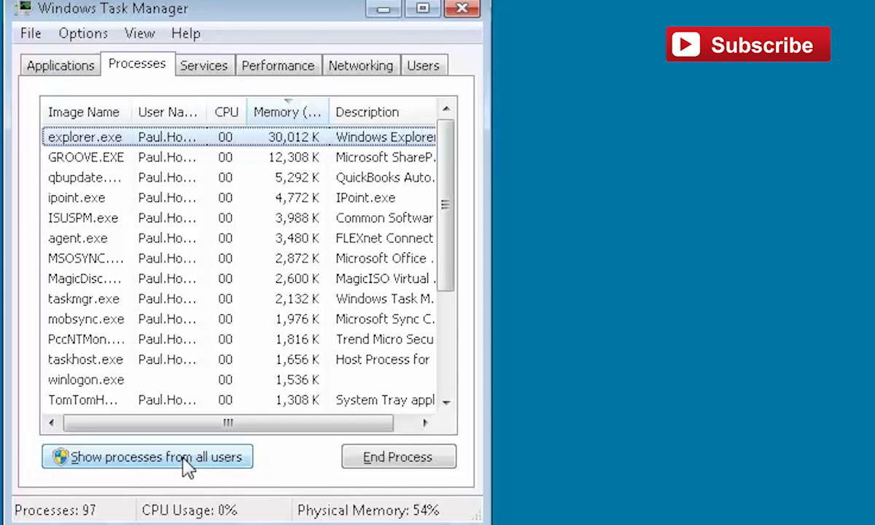
click(187, 460)
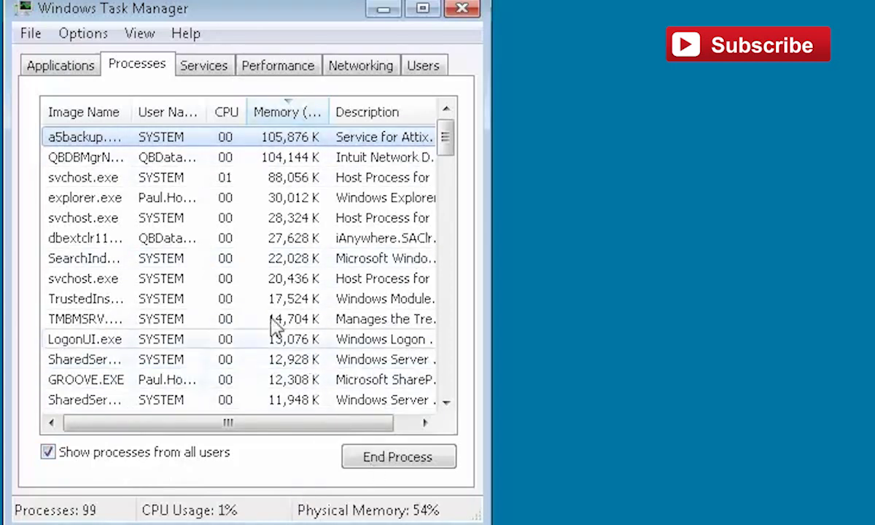
Step: Switch to the Performance page showing 1.55 GB memory in use and 97 processes
click(268, 70)
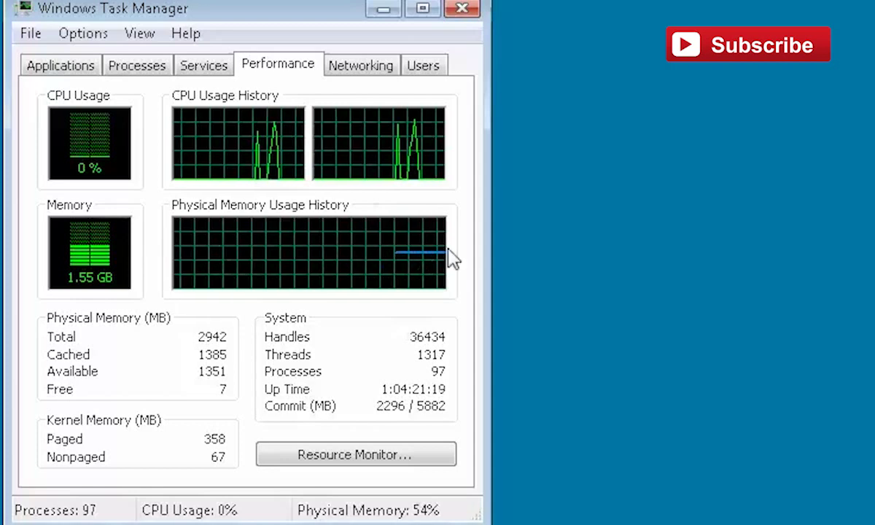
Step: Return to the Processes page sorted by Memory descending, a5backup highest at 105,876 K
click(131, 67)
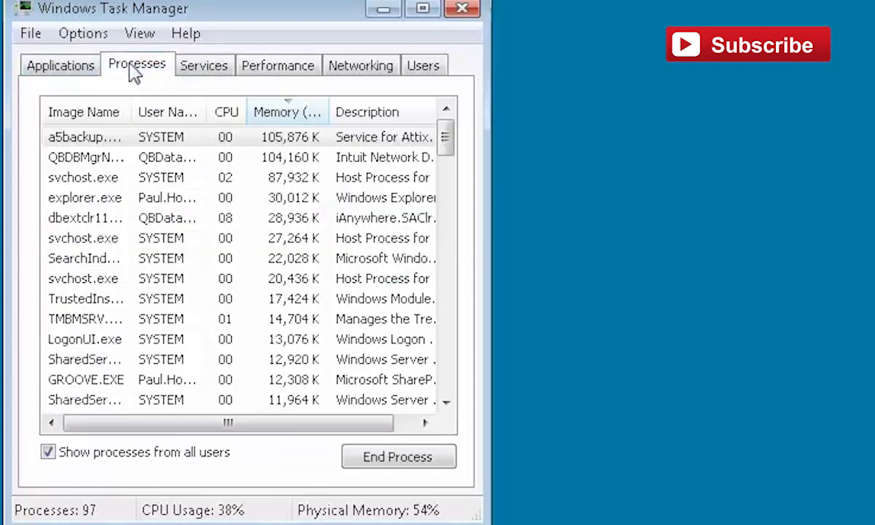
click(296, 115)
click(295, 115)
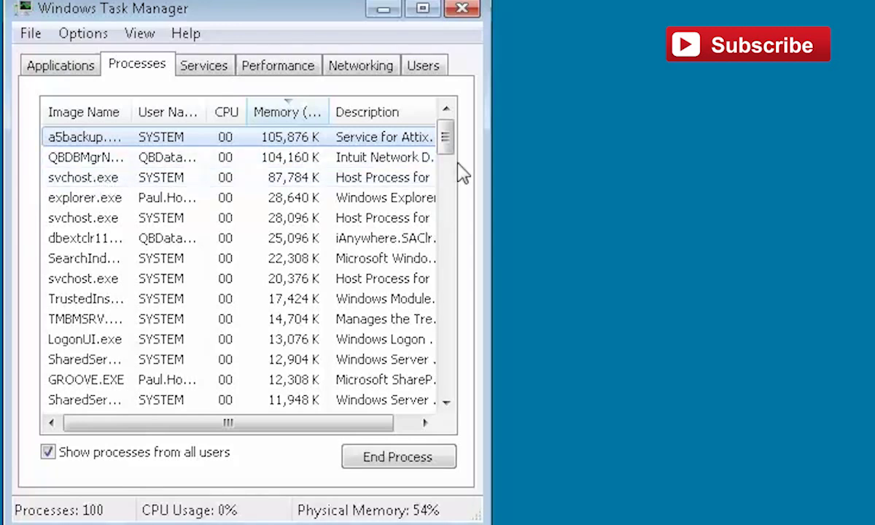
Step: Widen the Task Manager window and its Description, User Name and Image Name columns
drag(489, 202, 874, 200)
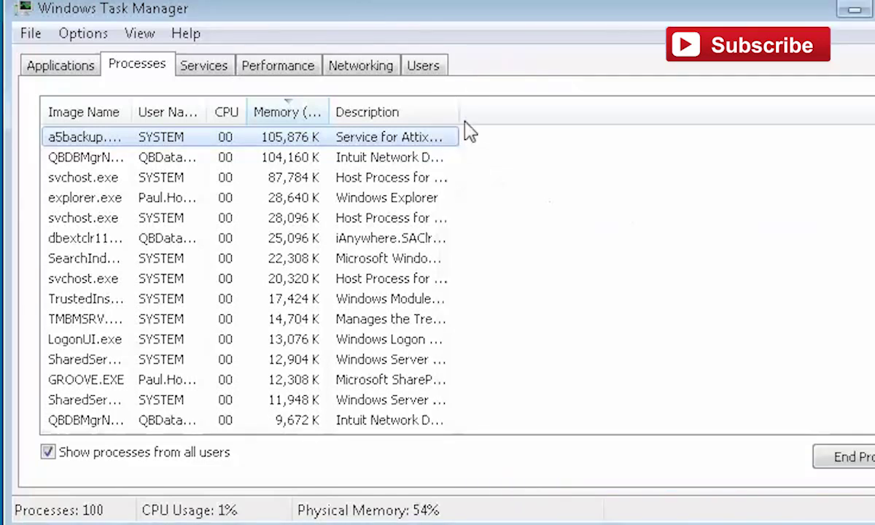
drag(461, 111, 699, 111)
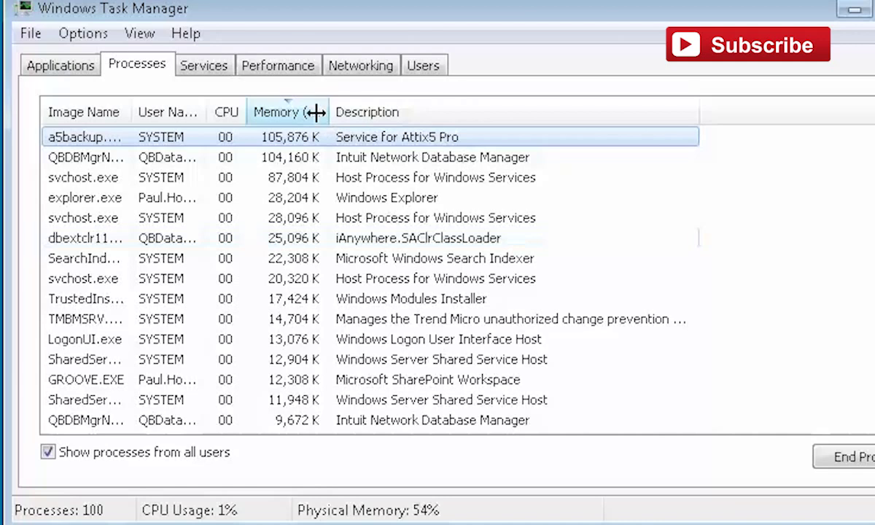
drag(207, 112, 280, 112)
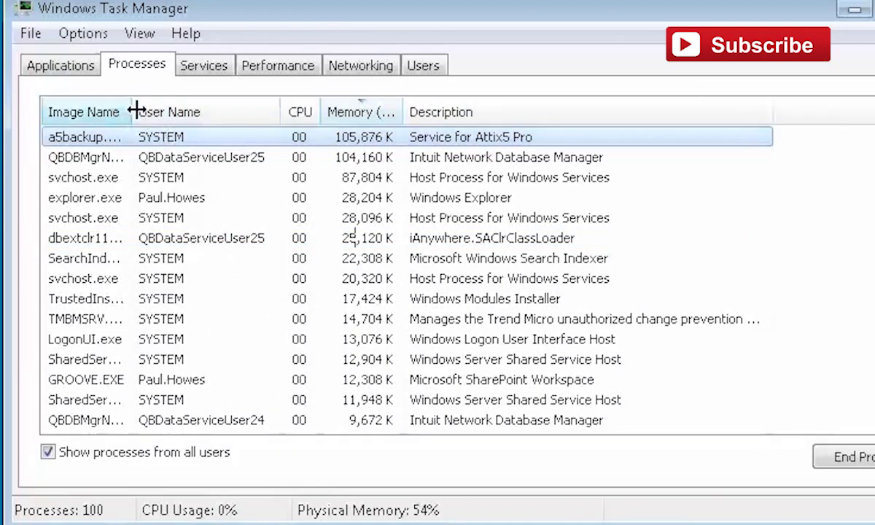
drag(148, 109, 258, 109)
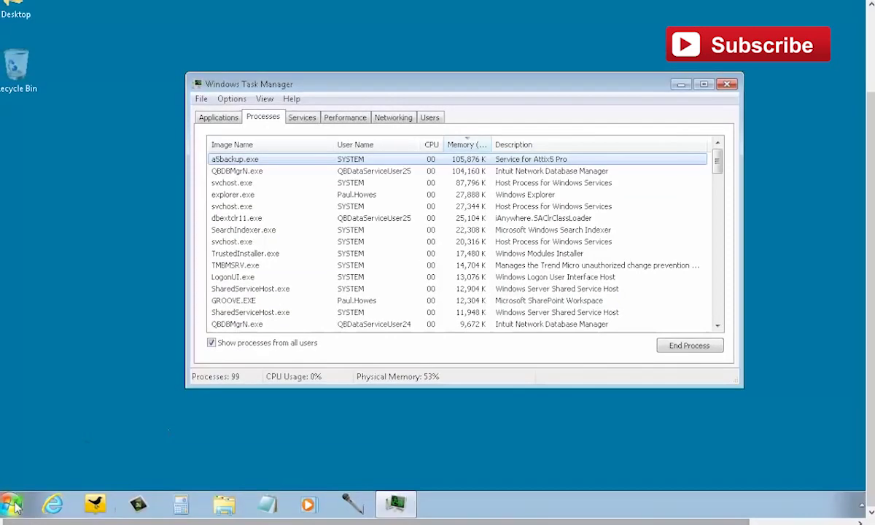
Step: Search the Start menu for 'msconfig' to list msconfig.exe
click(16, 501)
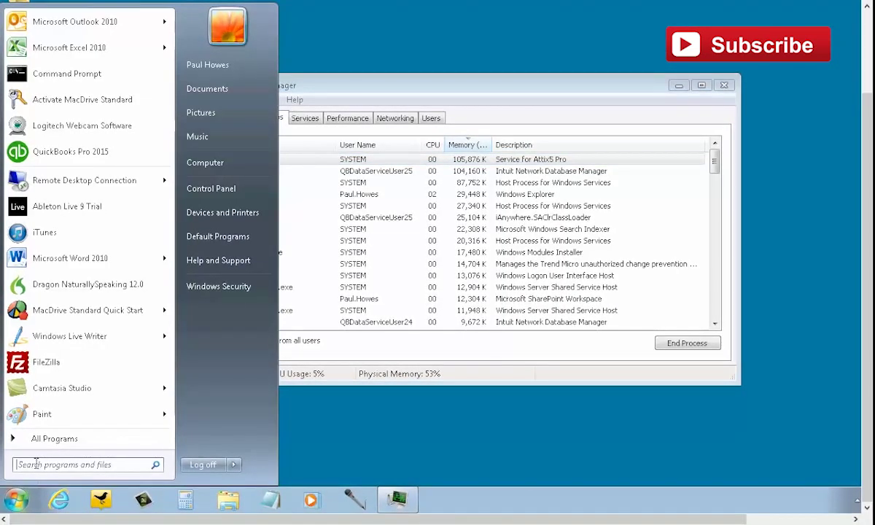
text(mscon)
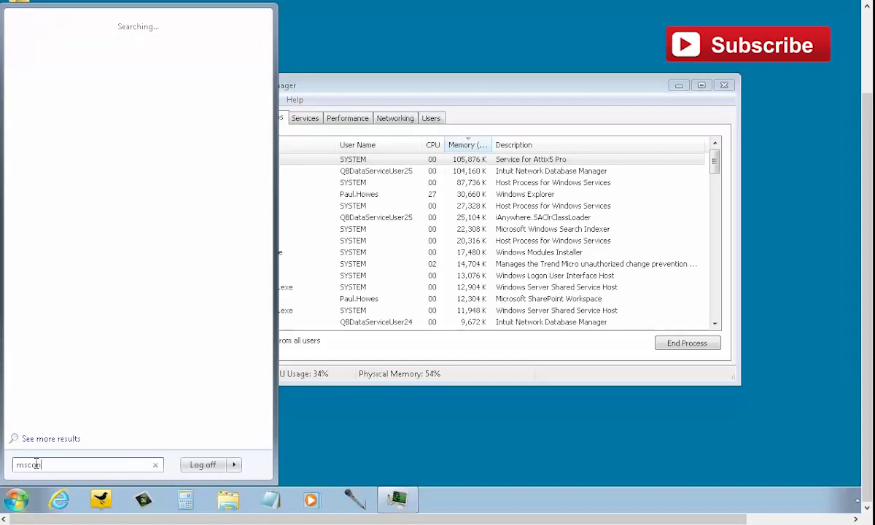
text(fig)
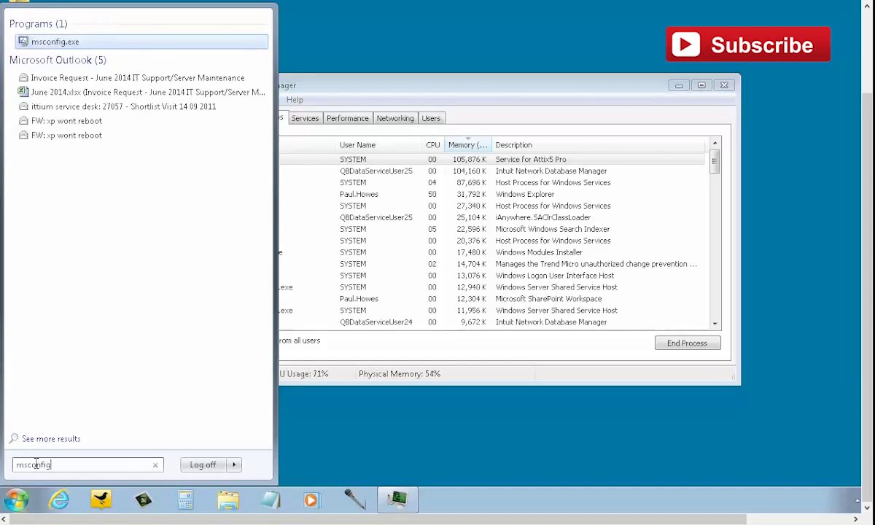
Step: Launch msconfig and show its Startup tab listing Google Update, TomTom HOME and GoToAssist
key(Return)
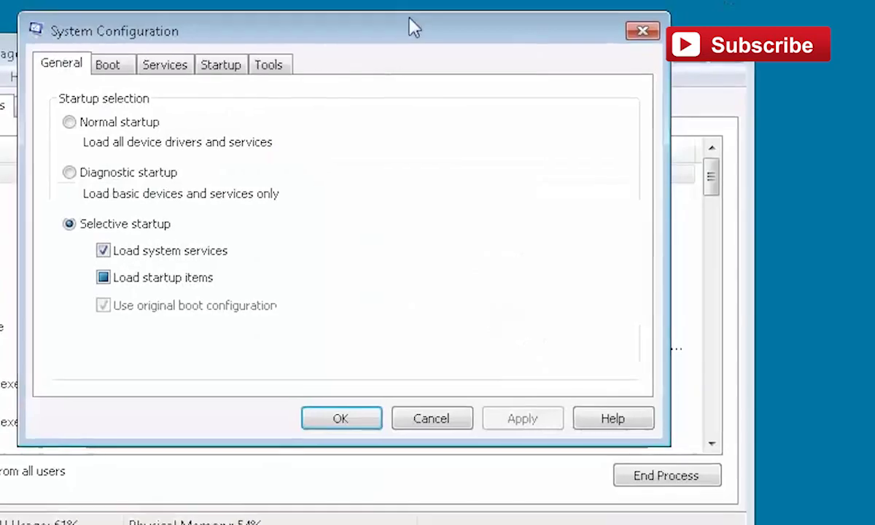
drag(410, 28, 543, 33)
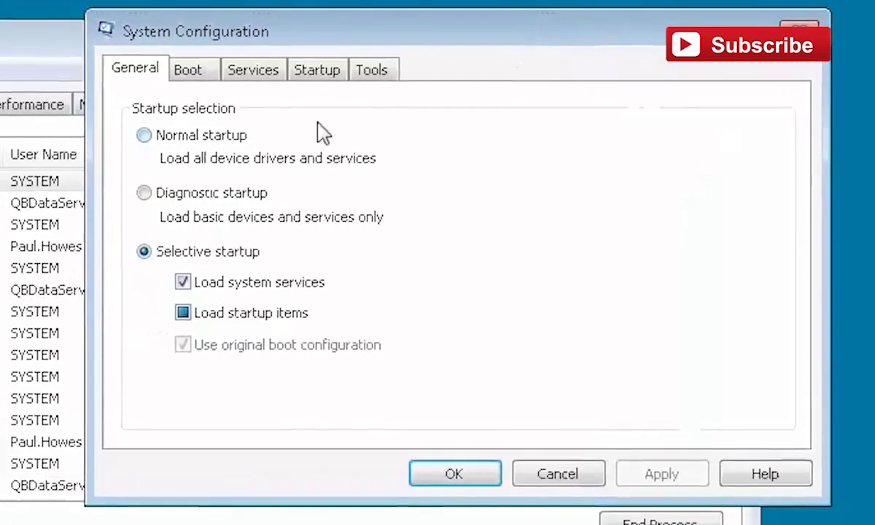
click(174, 58)
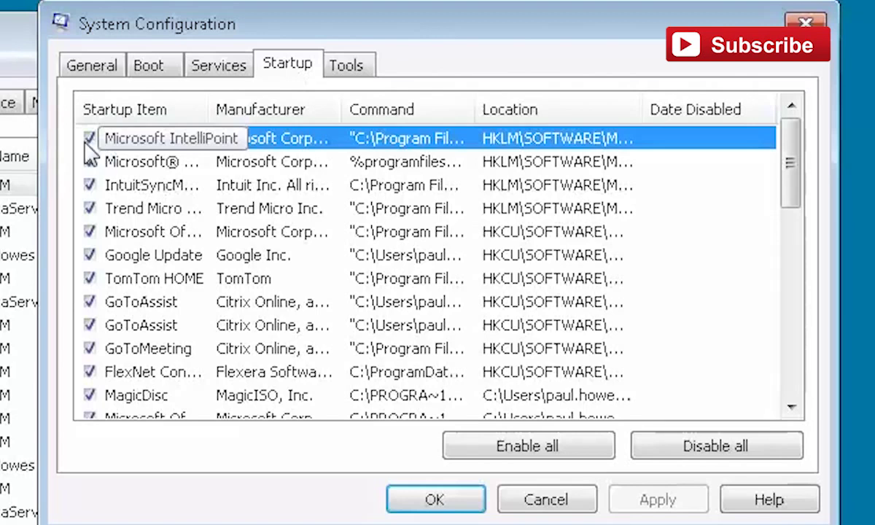
drag(793, 169, 788, 124)
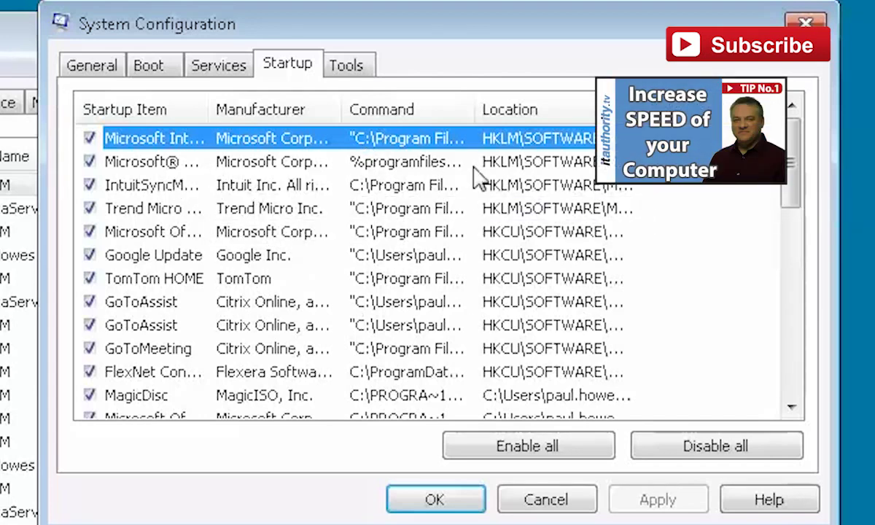
Step: Place System Configuration right of Task Manager and scroll through its startup entries
drag(388, 27, 576, 33)
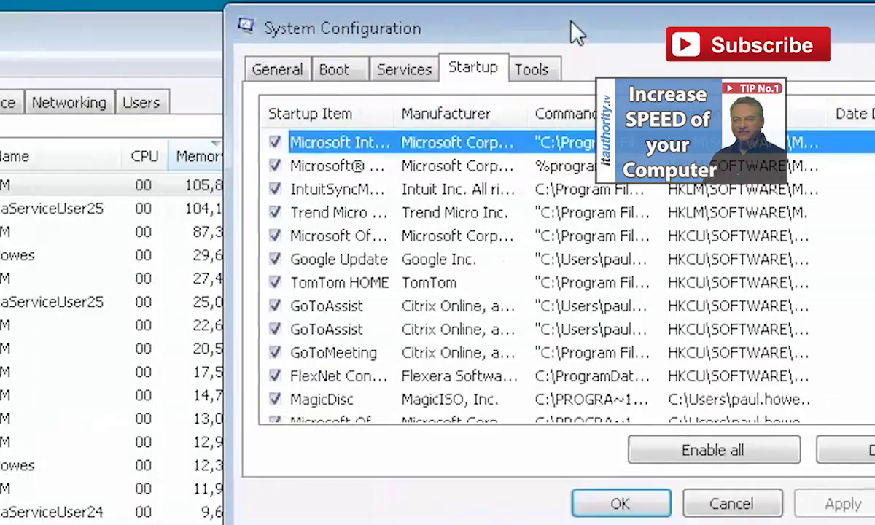
click(4, 38)
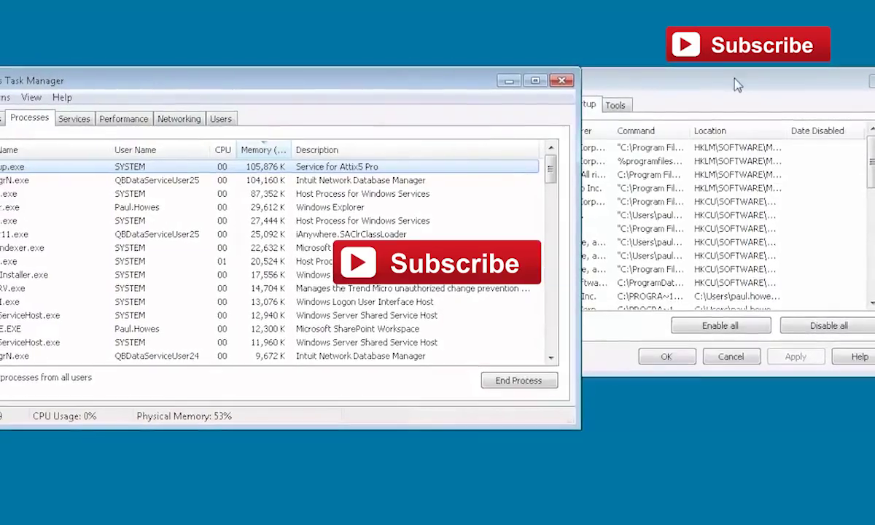
click(715, 90)
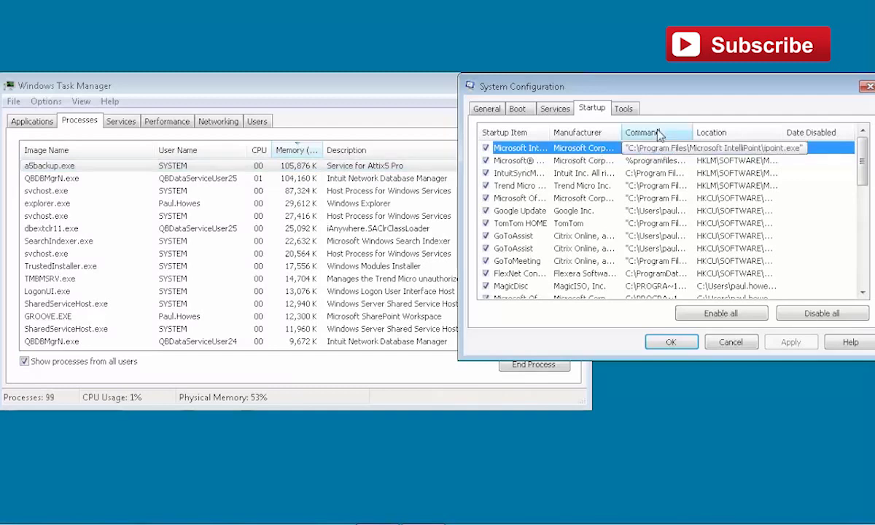
scroll(576, 275, down, 1)
scroll(576, 274, down, 1)
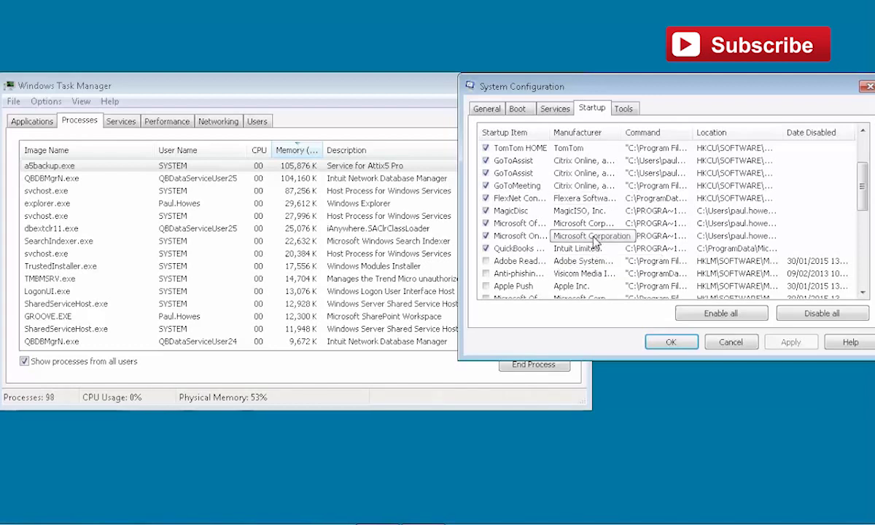
scroll(594, 241, up, 1)
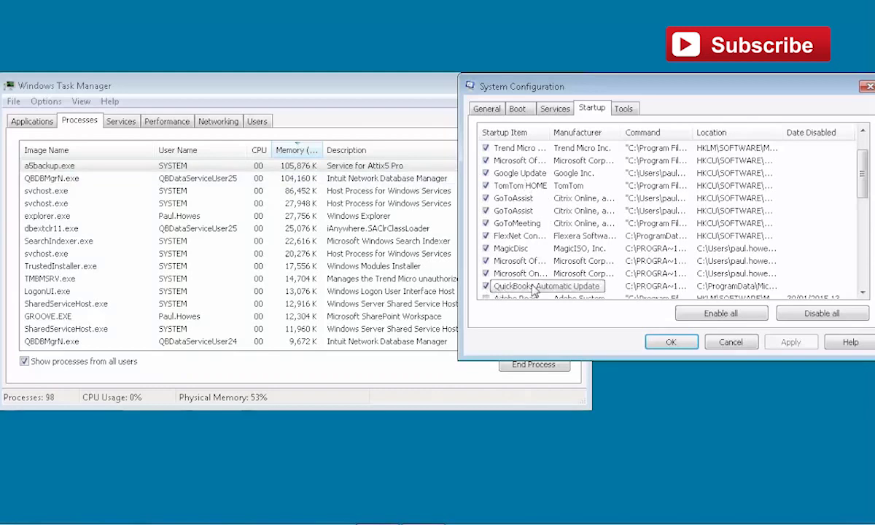
Step: Untick QuickBooks, OneNote, Office 2010, FlexNet Connect and the other Office 2010 startup entry
click(486, 286)
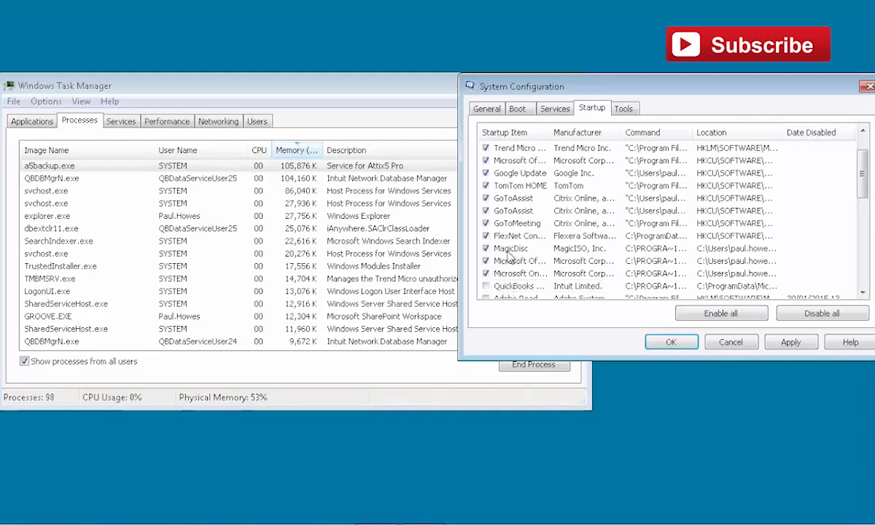
click(486, 273)
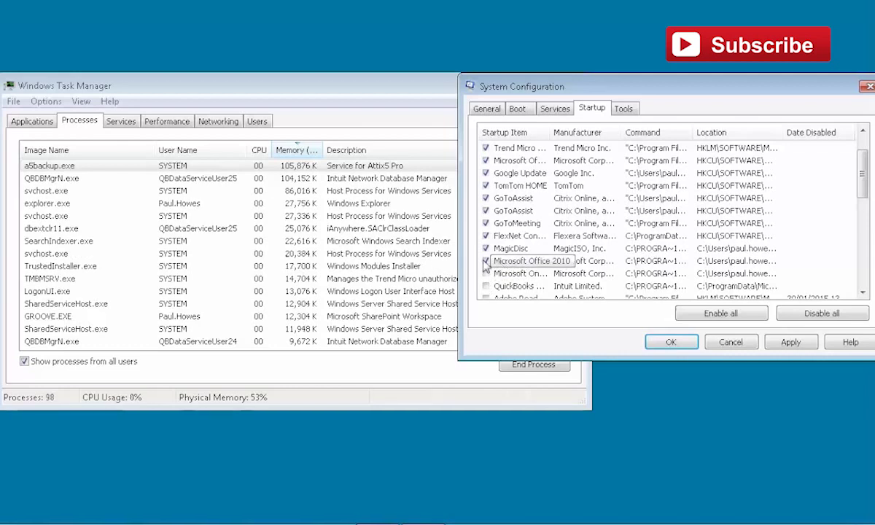
click(487, 261)
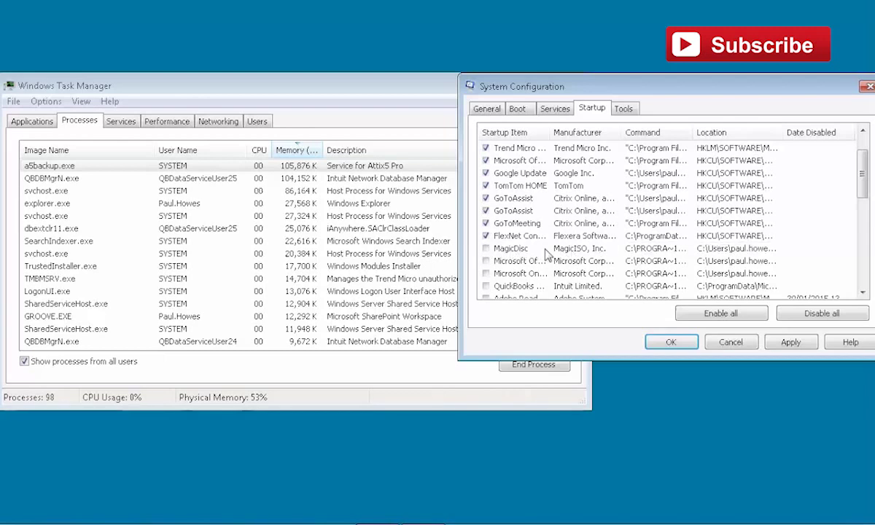
click(486, 236)
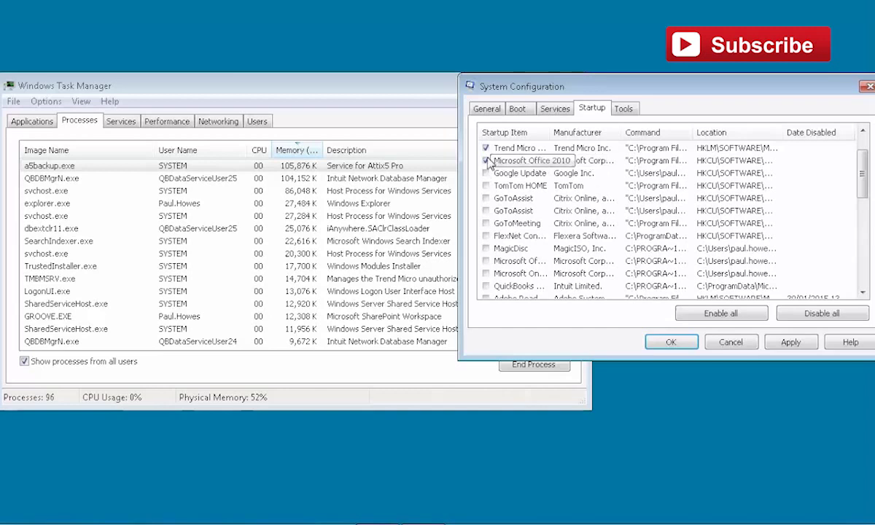
click(486, 160)
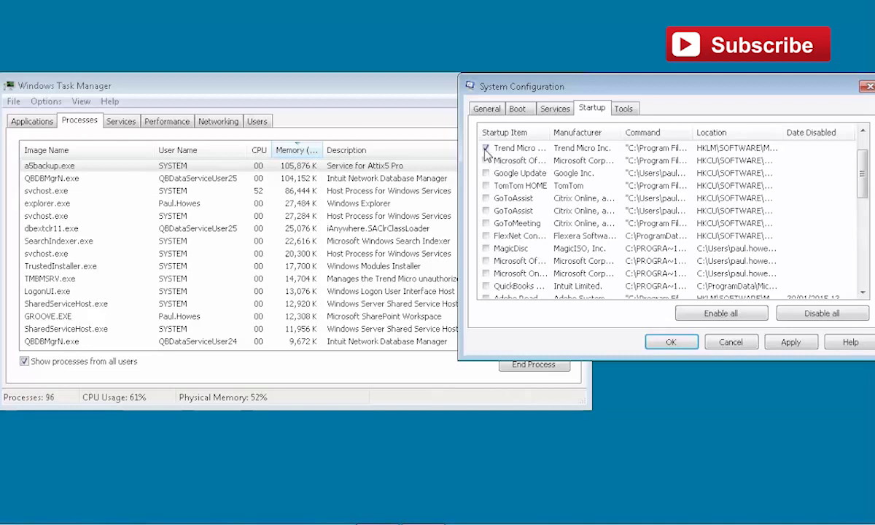
Step: Apply the startup changes, sort items by Date Disabled, and confirm with OK
click(801, 343)
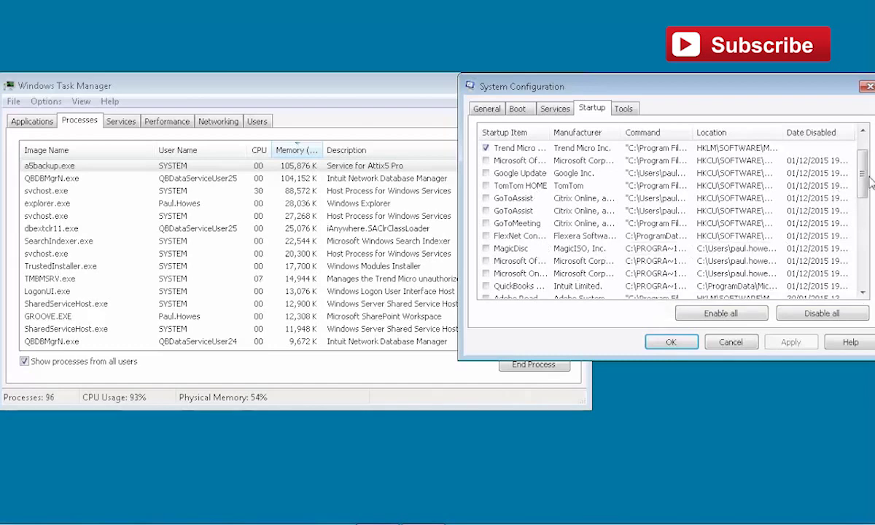
drag(861, 174, 868, 246)
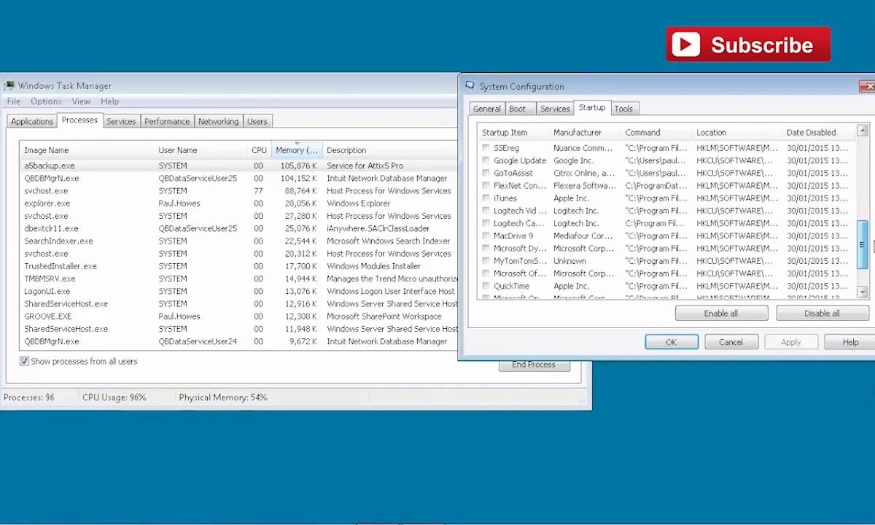
click(839, 132)
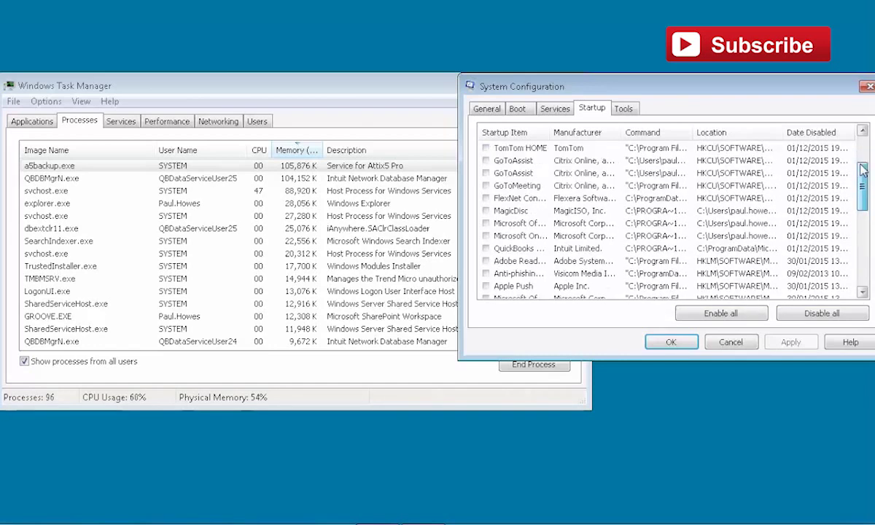
click(685, 343)
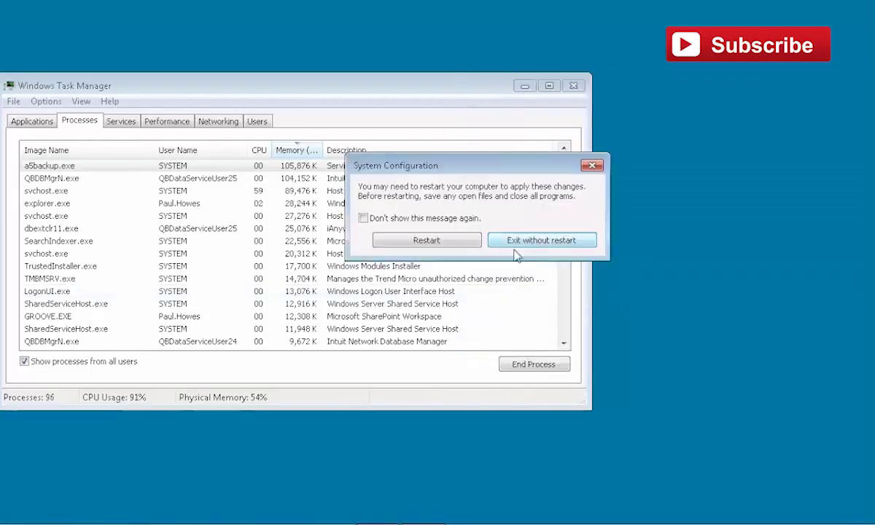
Step: Drag the restart prompt to the right, leaving Restart unchosen
click(416, 247)
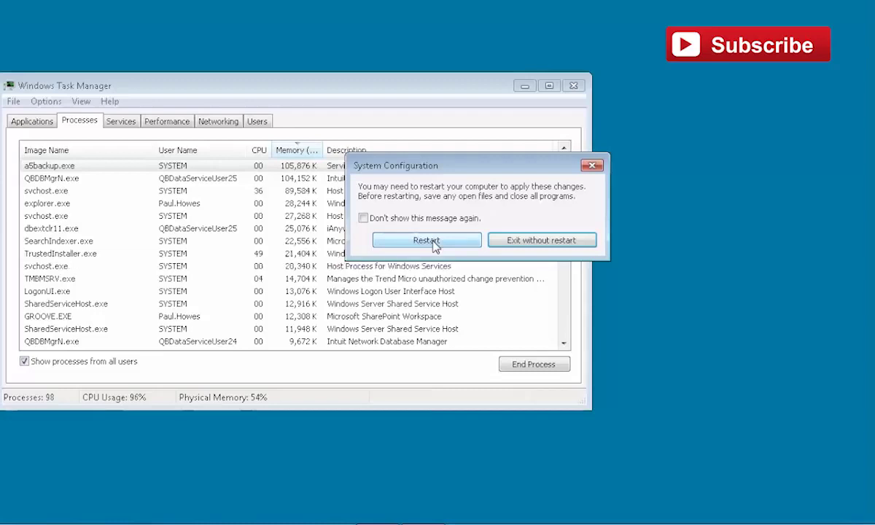
drag(470, 172, 606, 216)
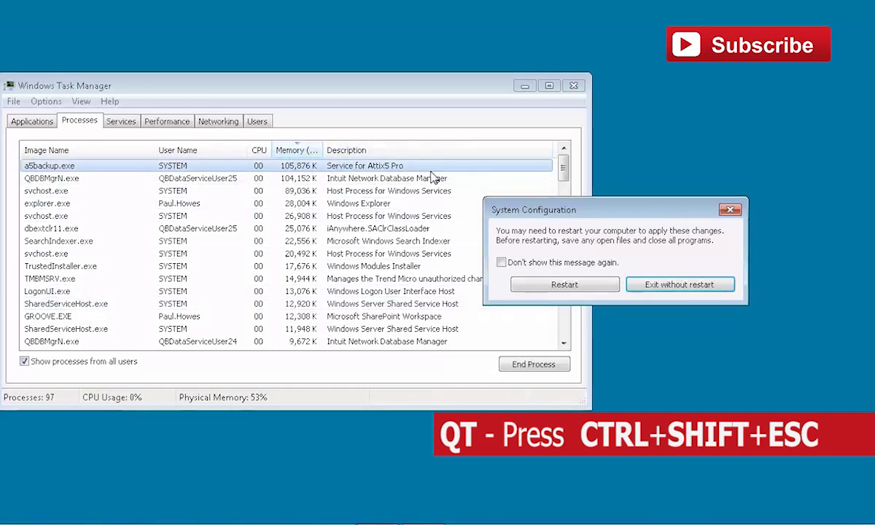
Step: Close the Windows 7 Task Manager, reopen Task Manager with Ctrl+Shift+Esc, then close it again
click(573, 86)
key(ctrl+shift+Escape)
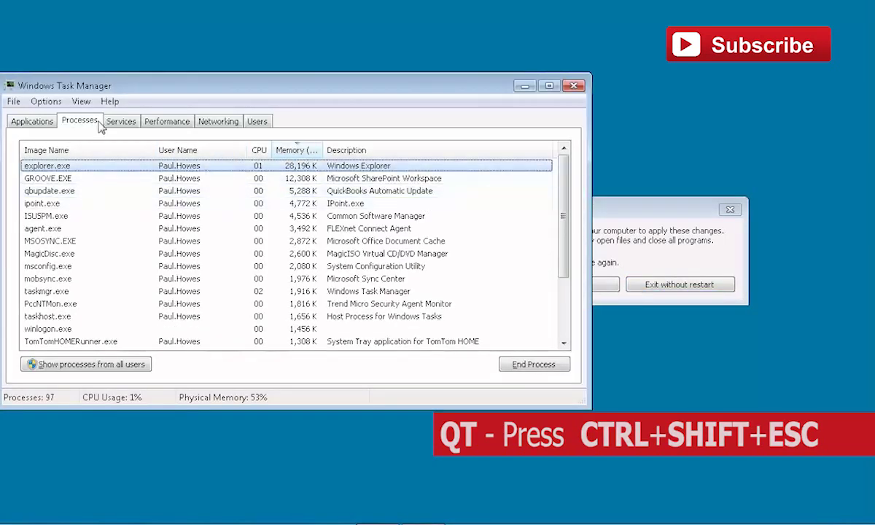
click(575, 87)
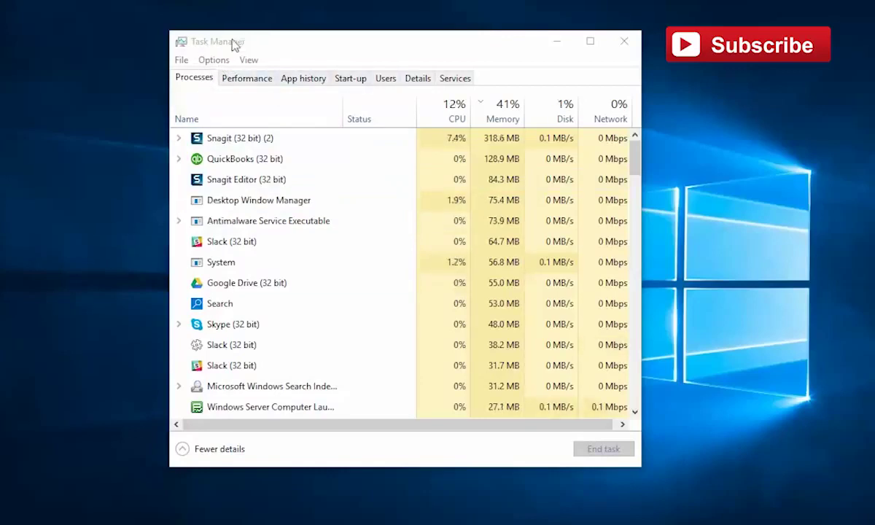
Step: Review the start-up apps' impact ratings, then view the CPU performance graphs
click(359, 82)
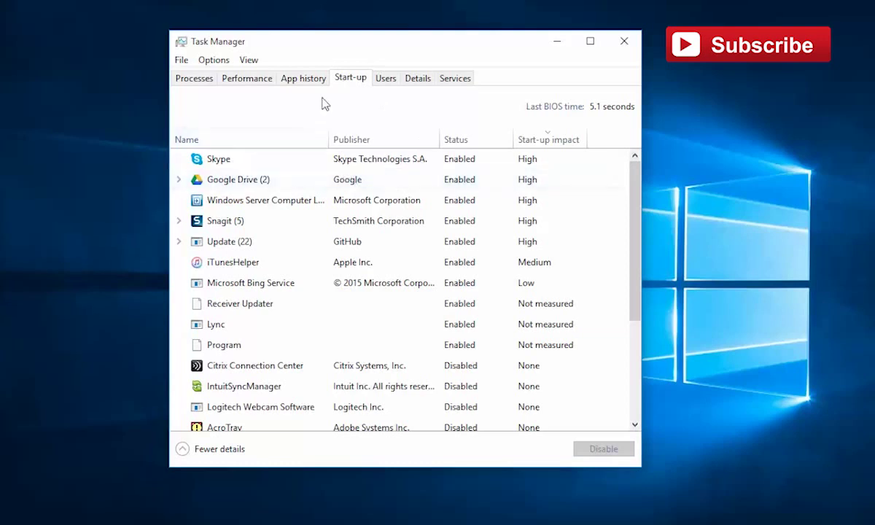
click(245, 79)
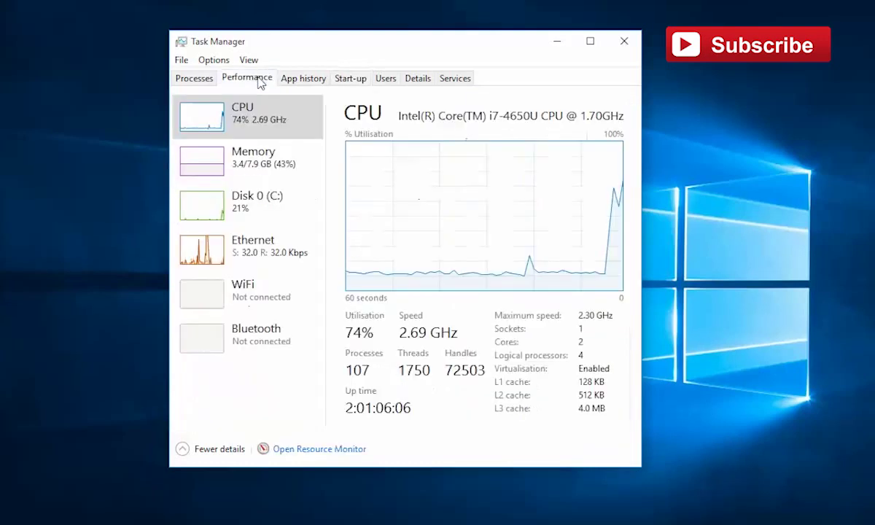
Step: Browse the Start-up, Performance and Processes tabs, ending back on the start-up apps list
click(350, 80)
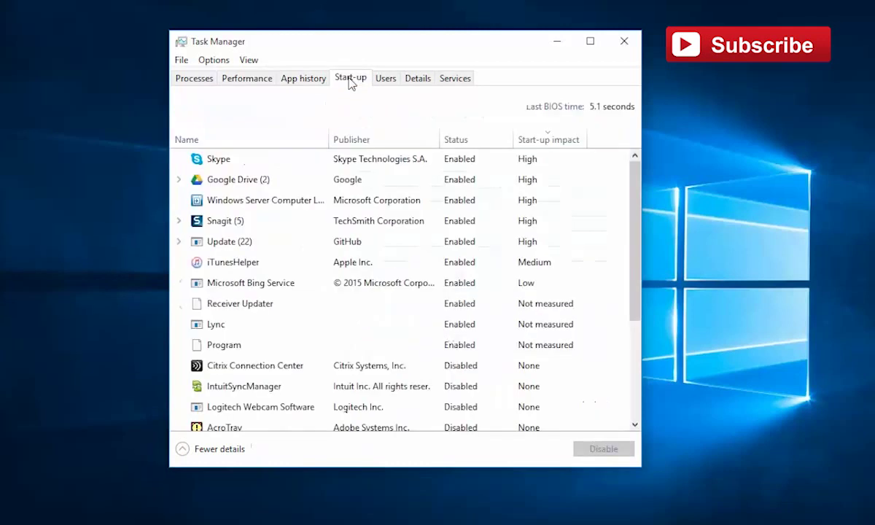
click(238, 80)
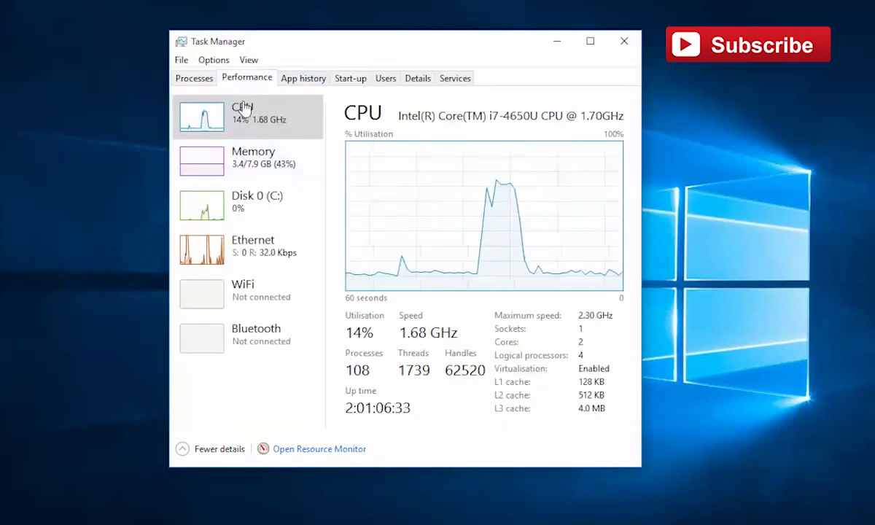
click(194, 80)
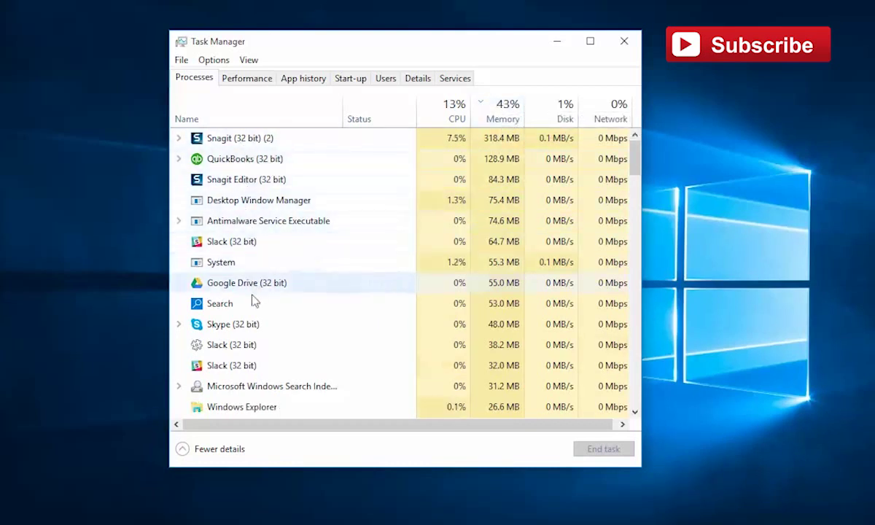
click(350, 79)
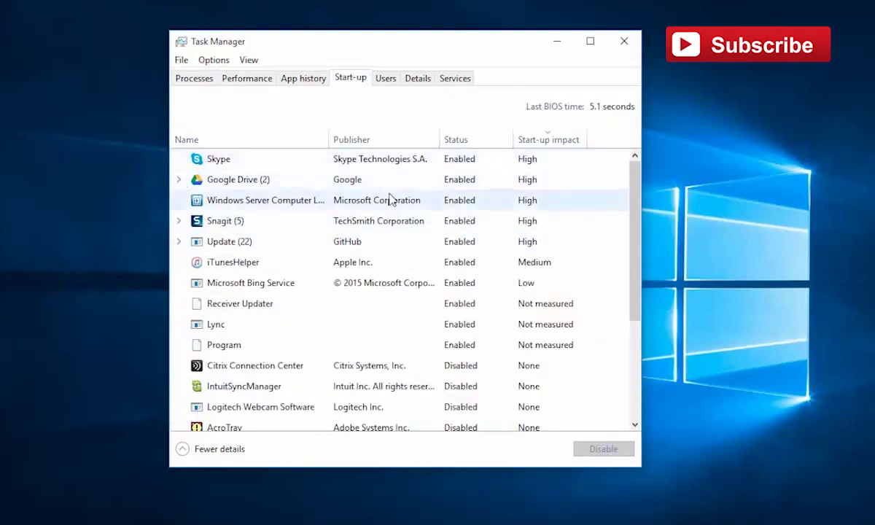
Step: Expand Google Drive's entries, then select Skype and disable it at start-up
click(186, 182)
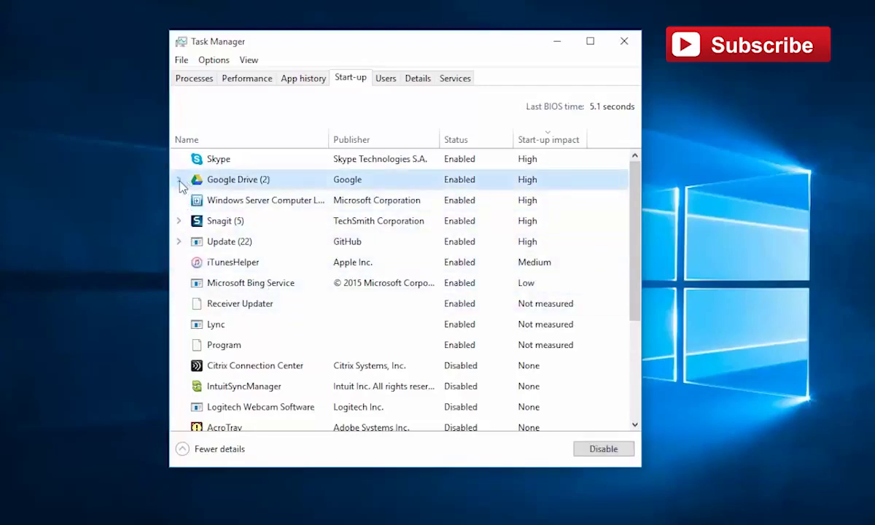
click(179, 181)
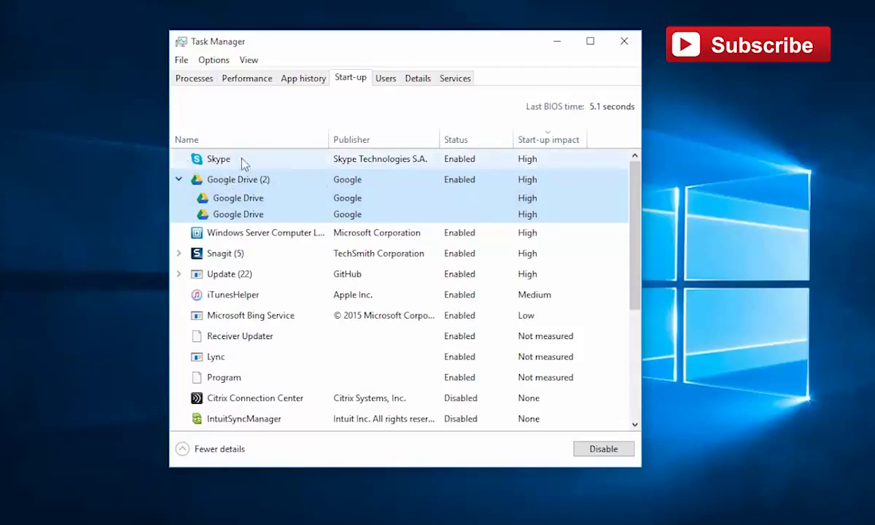
click(284, 163)
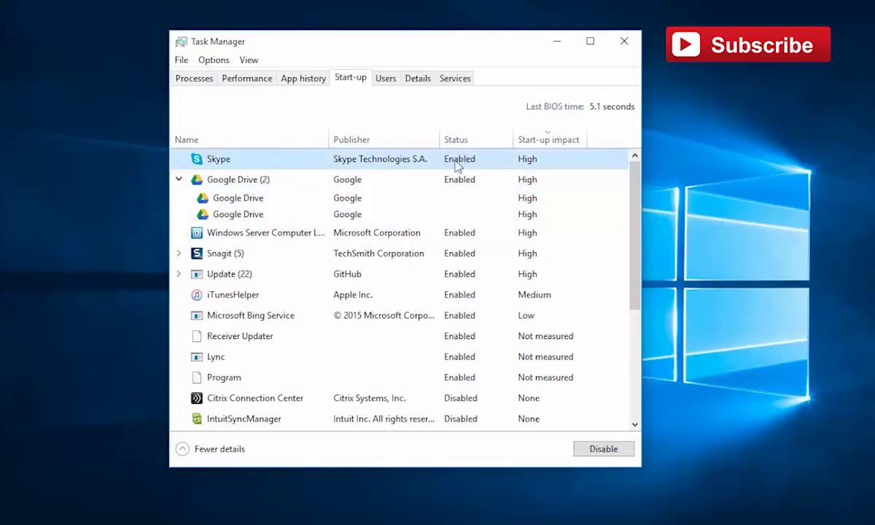
click(602, 451)
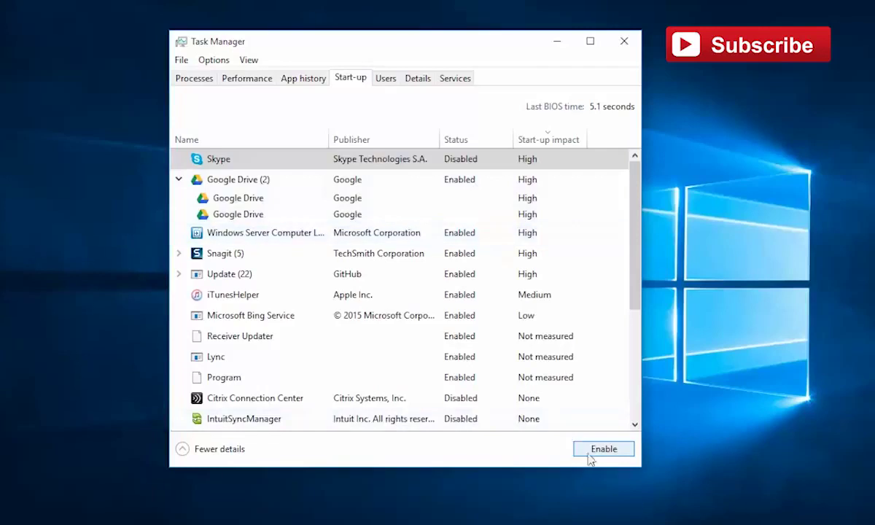
Step: Re-enable Skype at start-up and disable the Google Drive group
click(599, 450)
click(224, 192)
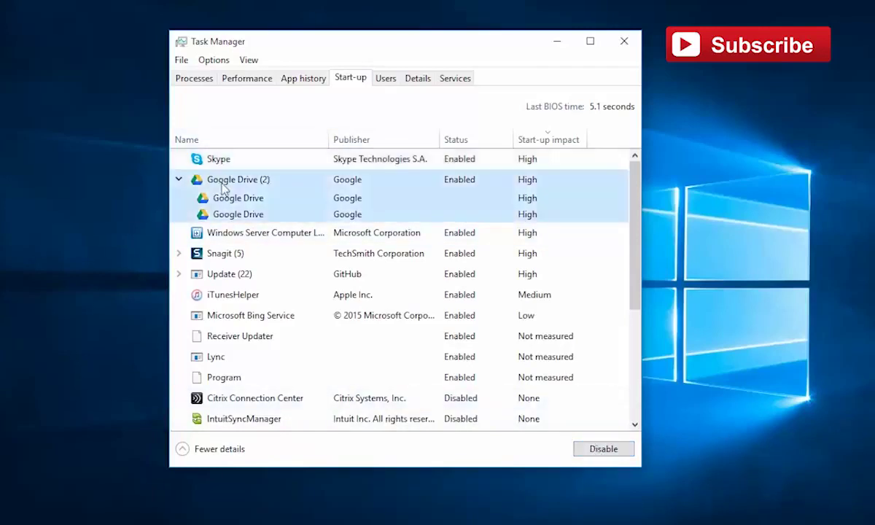
click(592, 450)
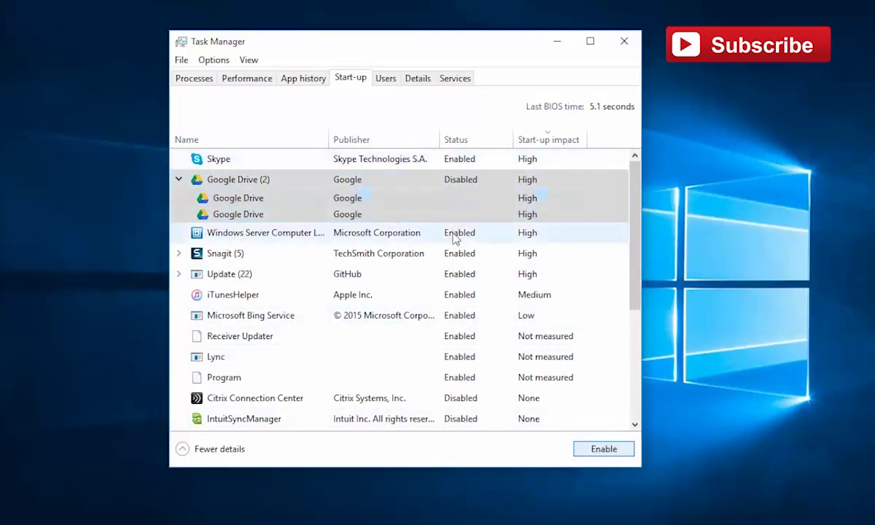
click(385, 213)
Step: Disable Snagit at start-up, then expand and collapse the Update (22) group to inspect it
click(227, 258)
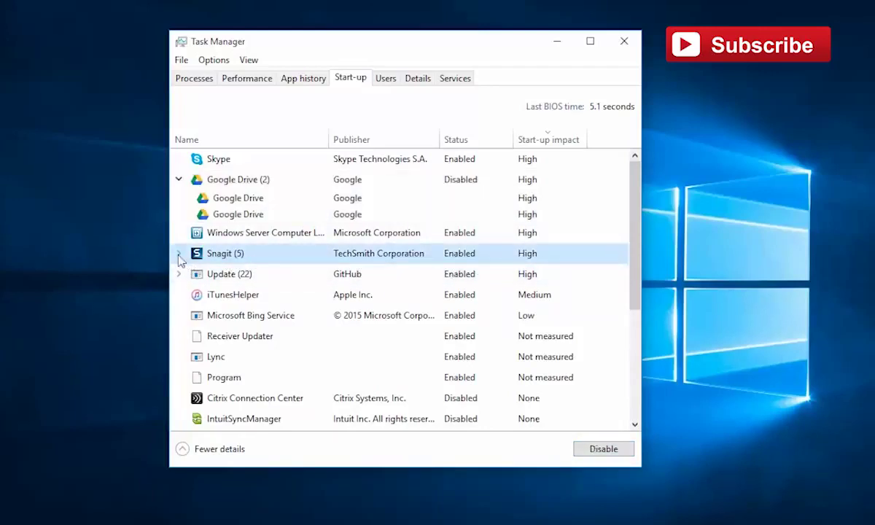
click(595, 450)
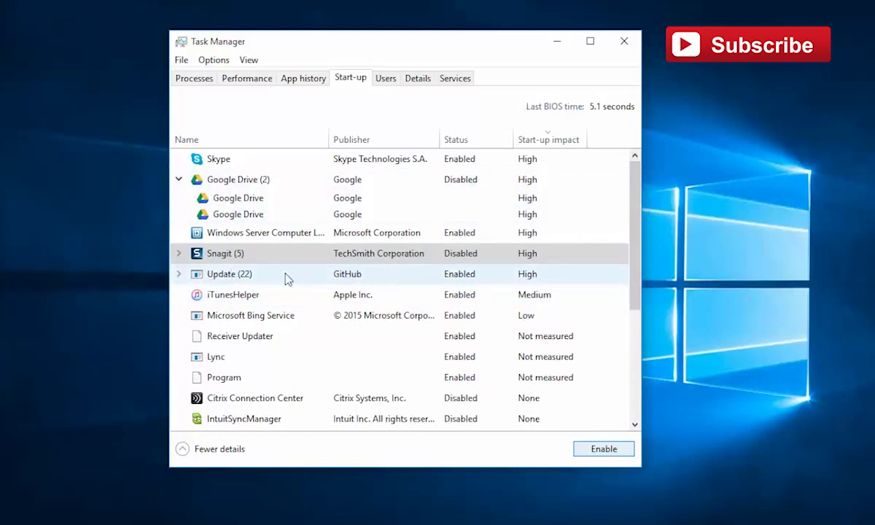
click(179, 275)
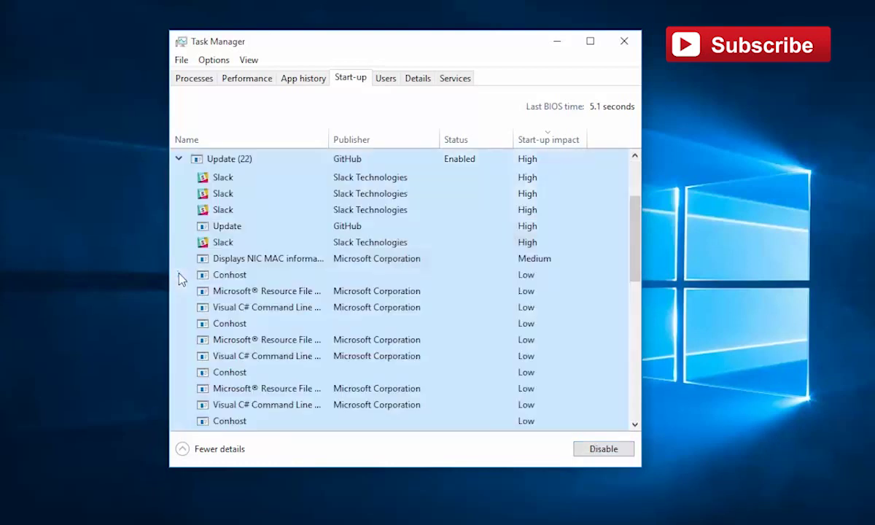
click(179, 159)
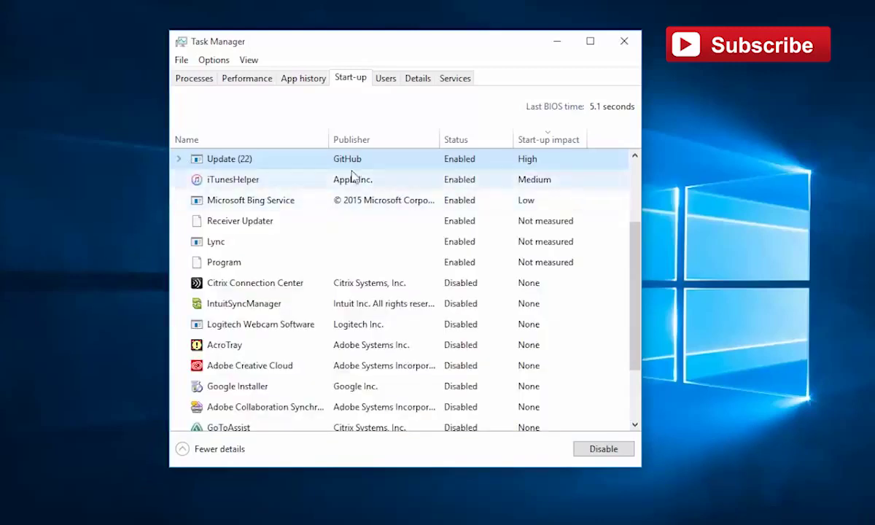
Step: Disable Update (22), iTunesHelper and Microsoft Bing Service at start-up
click(603, 450)
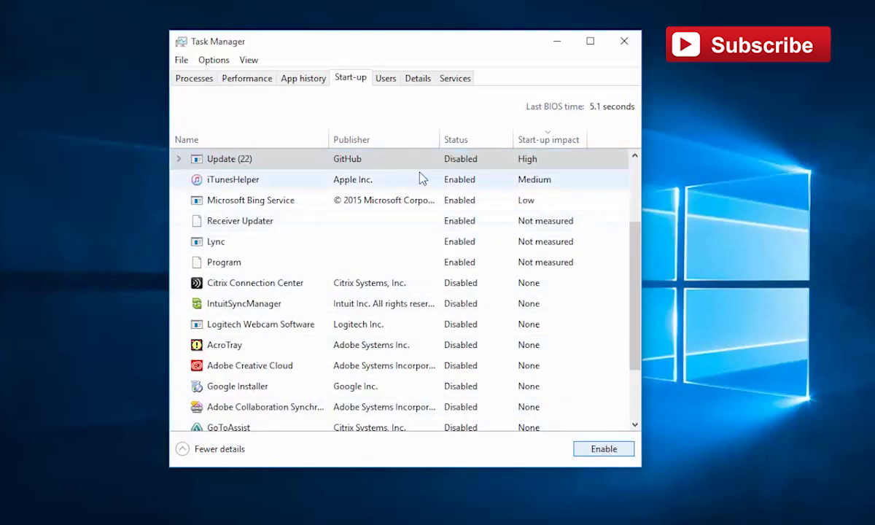
click(252, 183)
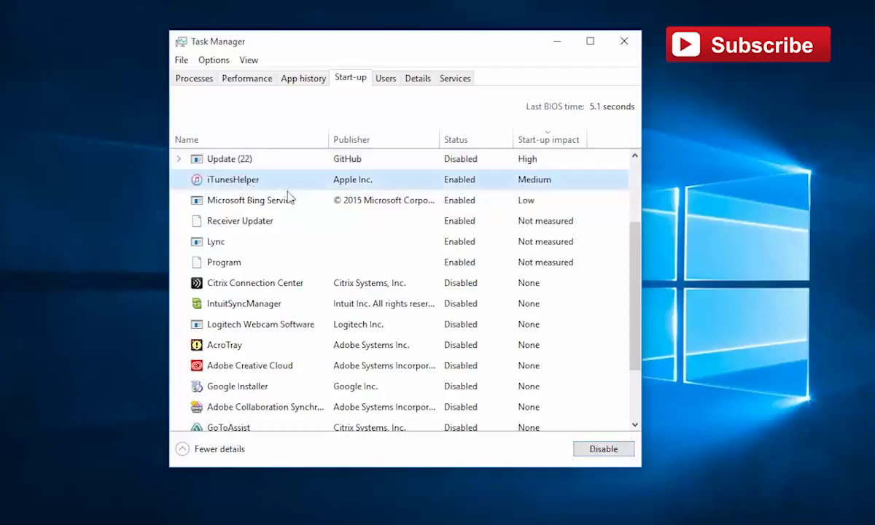
click(605, 452)
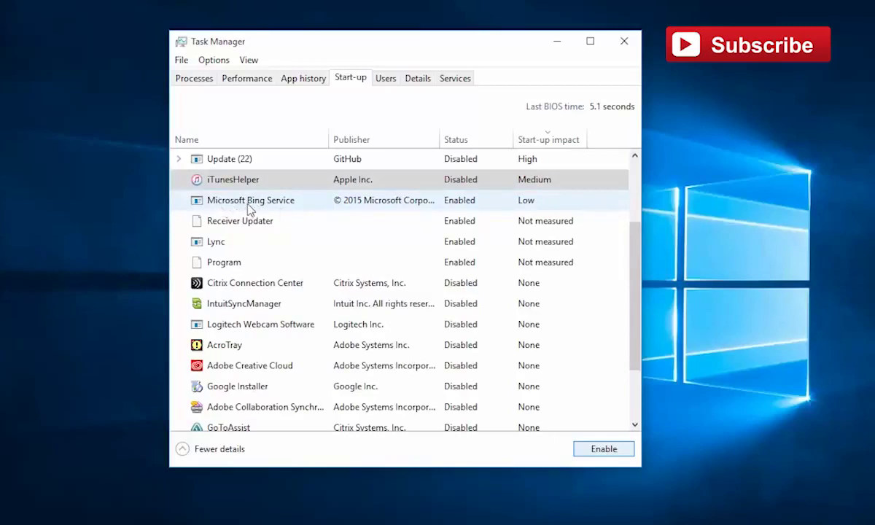
click(236, 199)
click(616, 452)
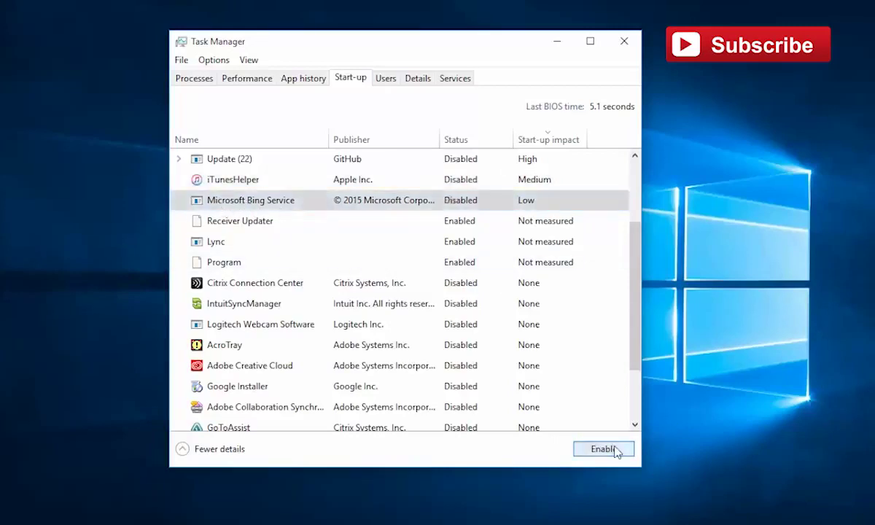
Step: Disable Receiver Updater, Program and Skype at start-up
click(235, 228)
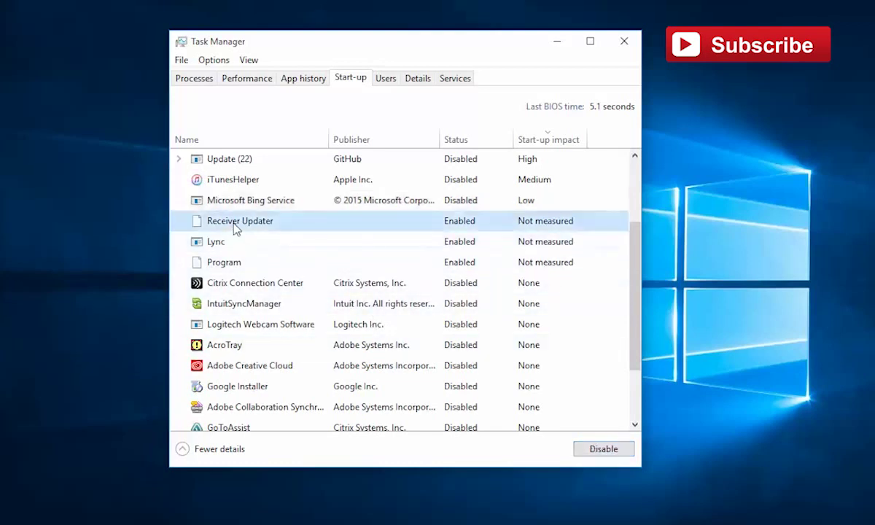
click(596, 450)
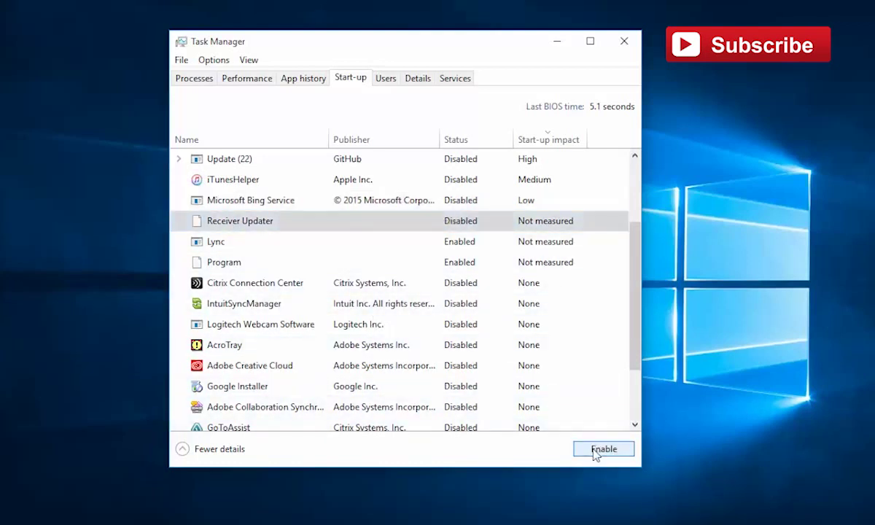
click(221, 268)
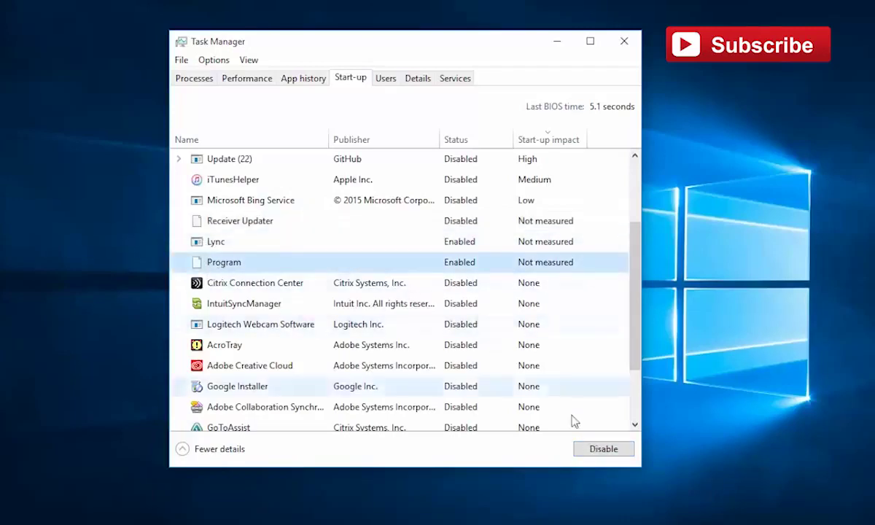
click(584, 451)
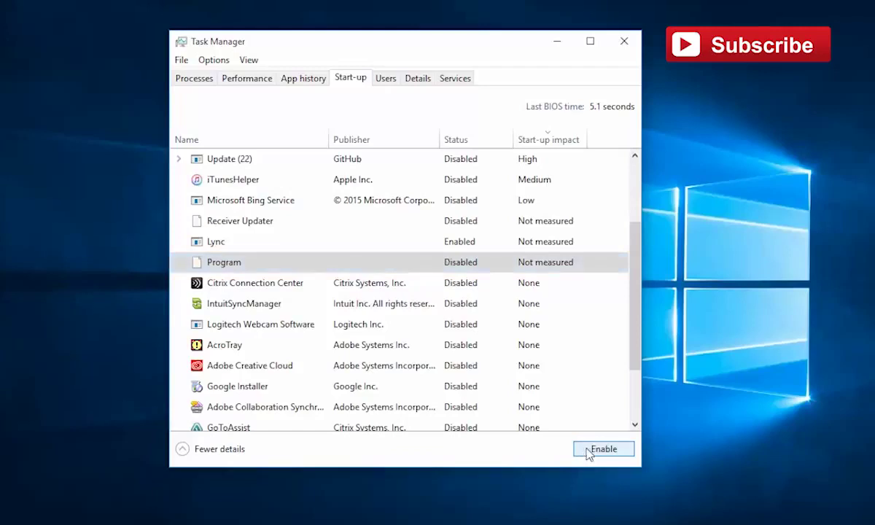
click(252, 290)
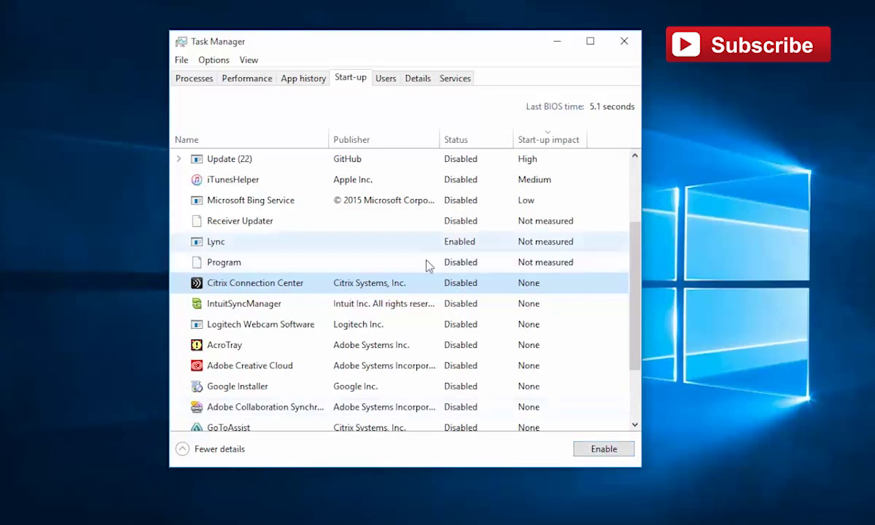
drag(634, 318, 631, 239)
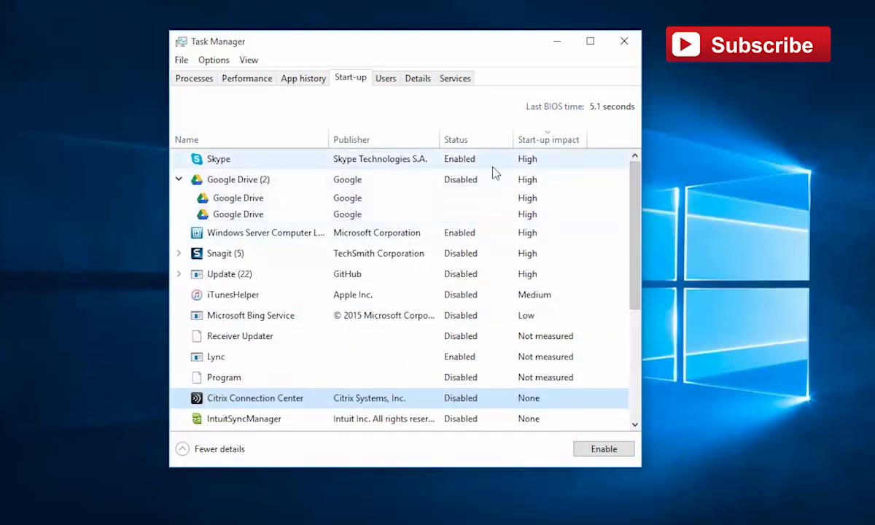
click(469, 160)
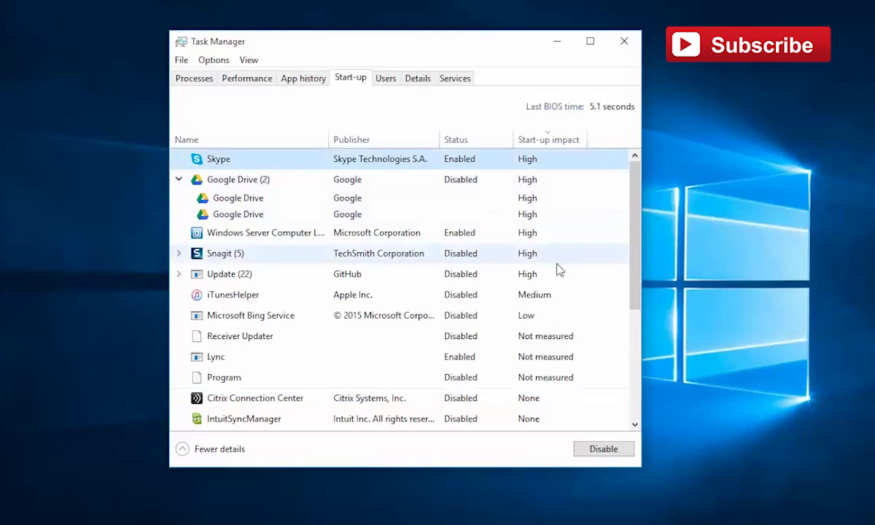
click(602, 450)
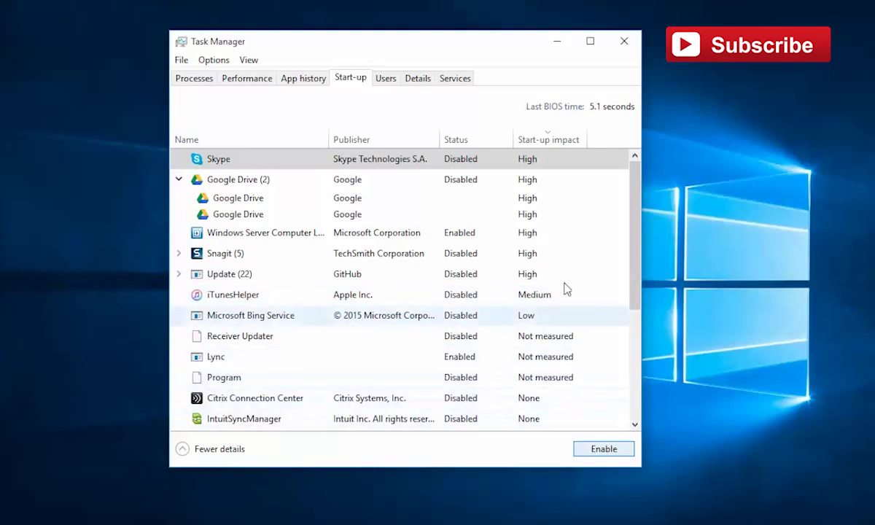
Step: Close Task Manager and, after the restart, reopen it with Ctrl+Shift+Esc
click(628, 44)
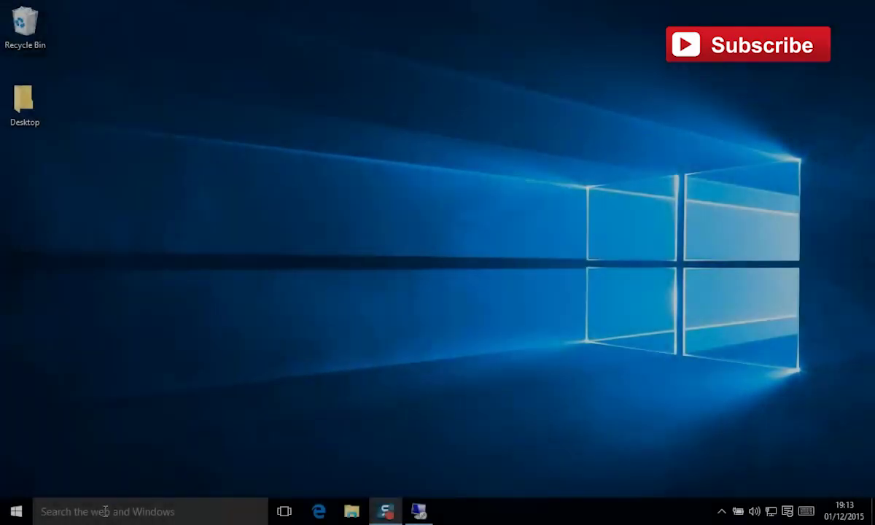
click(109, 510)
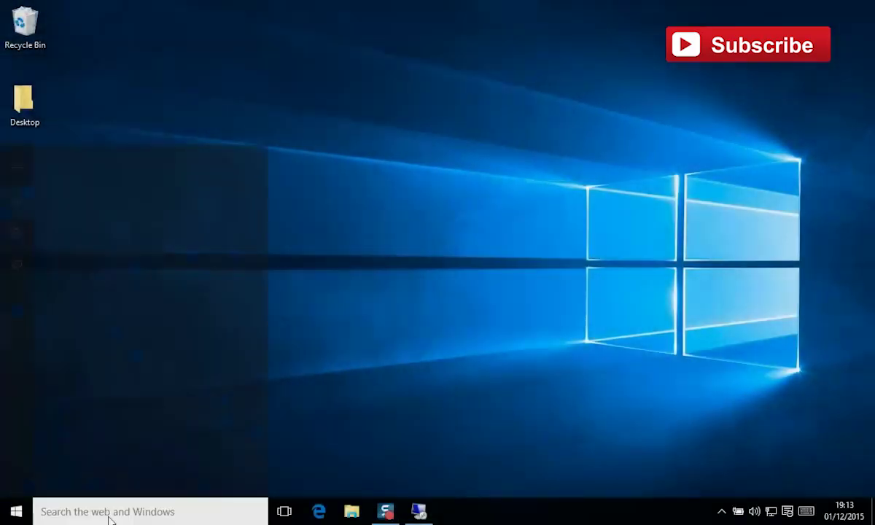
click(415, 271)
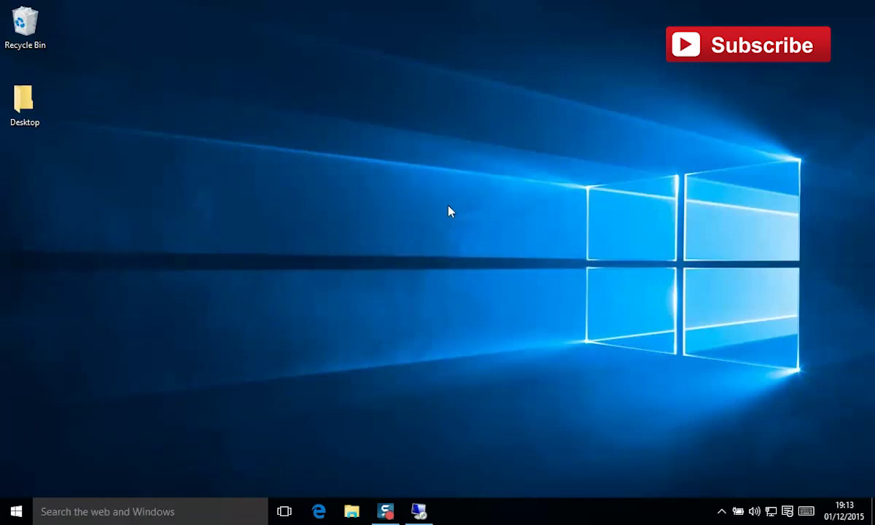
key(ctrl+shift+Escape)
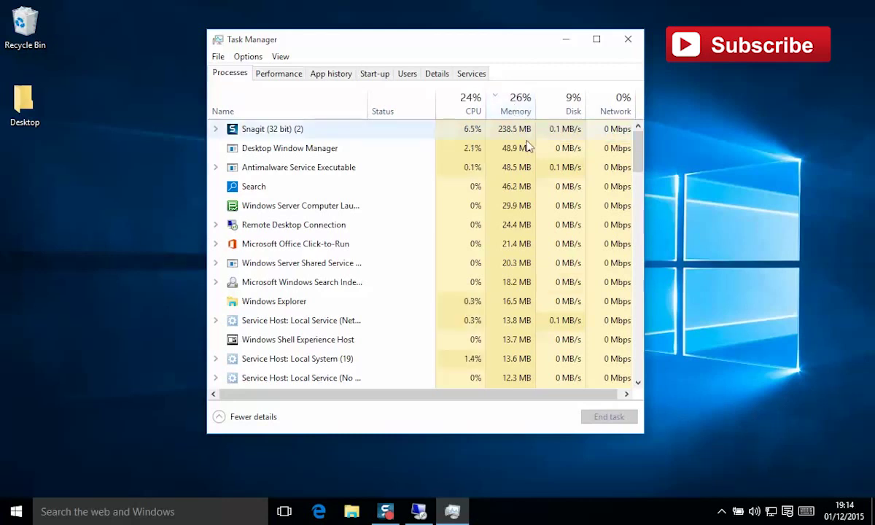
Step: Check post-restart CPU performance and the process list, then switch to the Windows 7 remote desktop
click(282, 76)
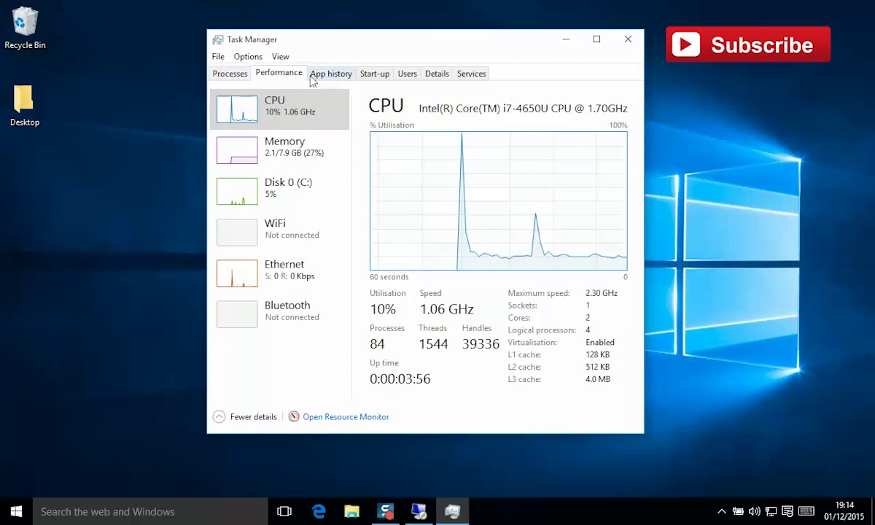
click(231, 76)
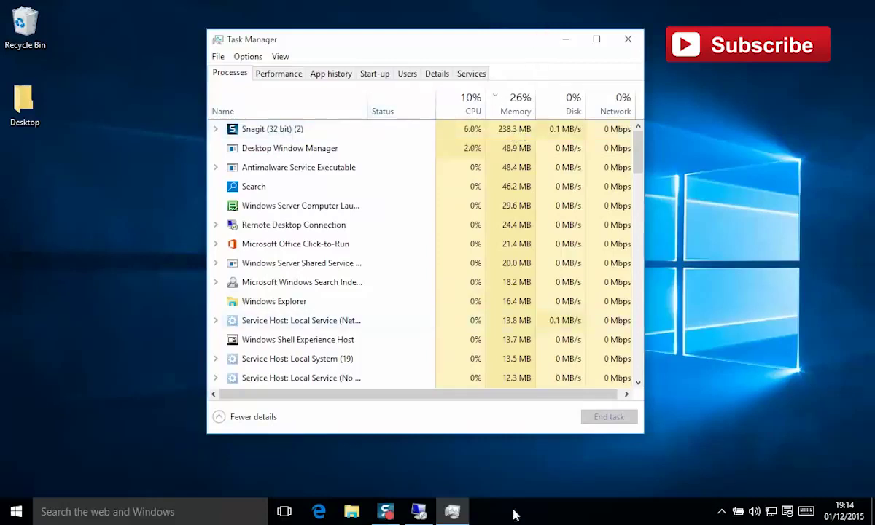
click(400, 485)
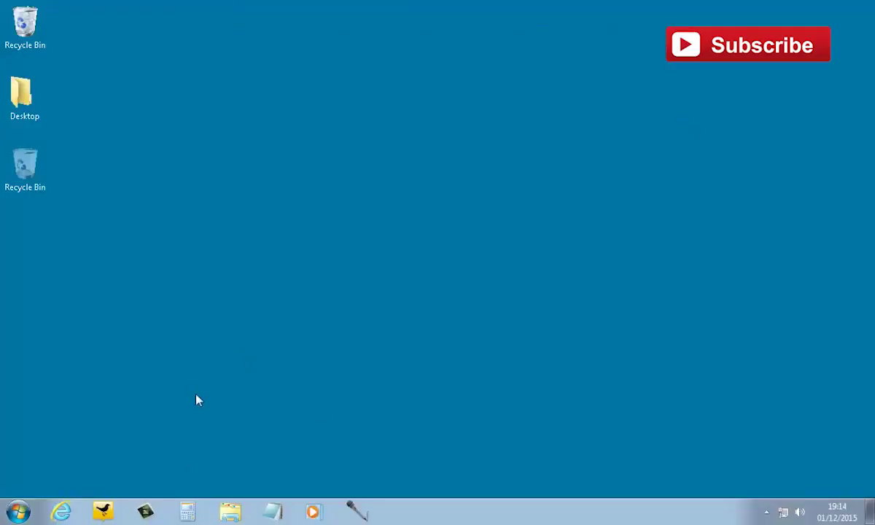
Step: On Windows 7, open a taller Task Manager and review its performance graphs and 89-process list
key(ctrl+shift+Escape)
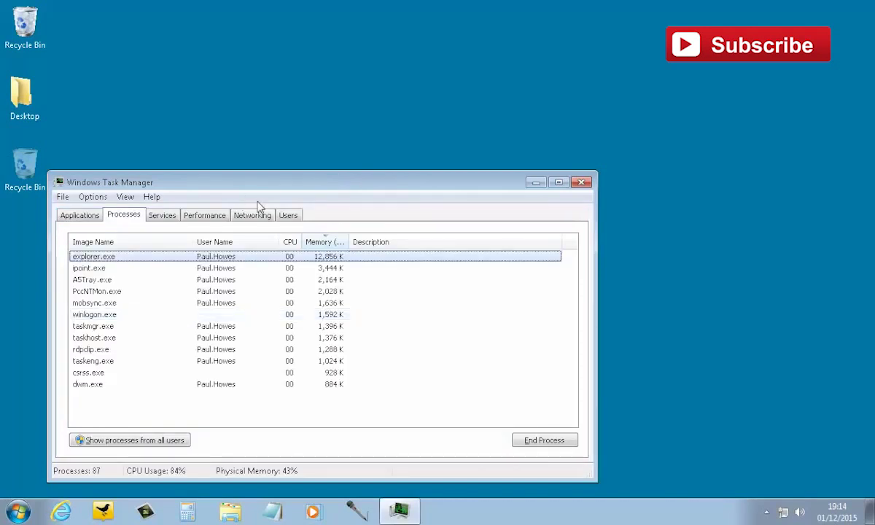
drag(301, 172, 463, 142)
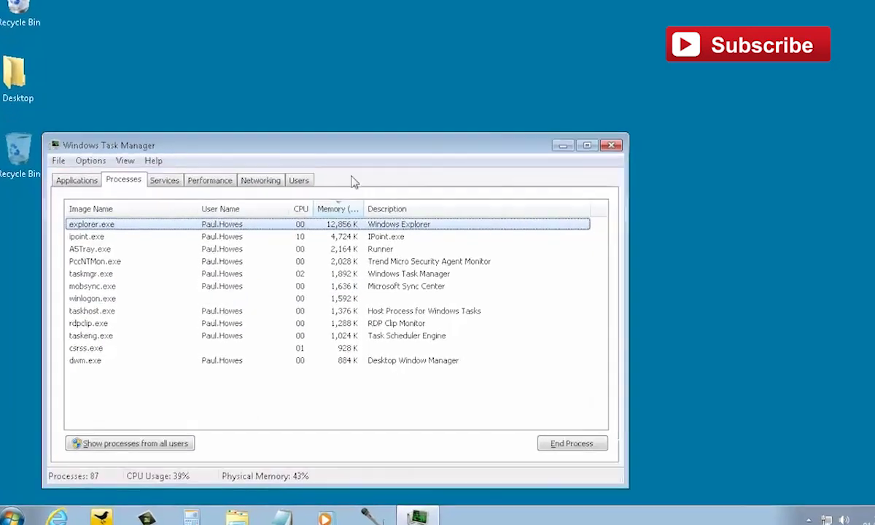
click(216, 163)
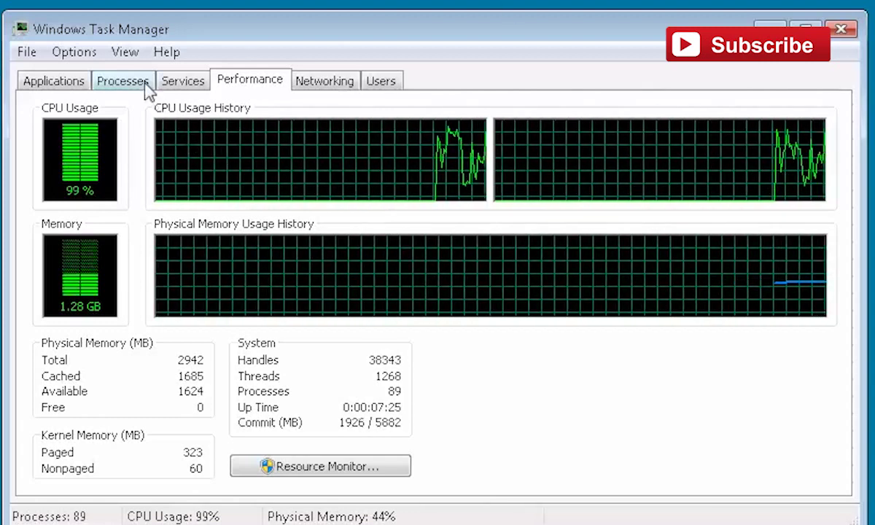
click(143, 82)
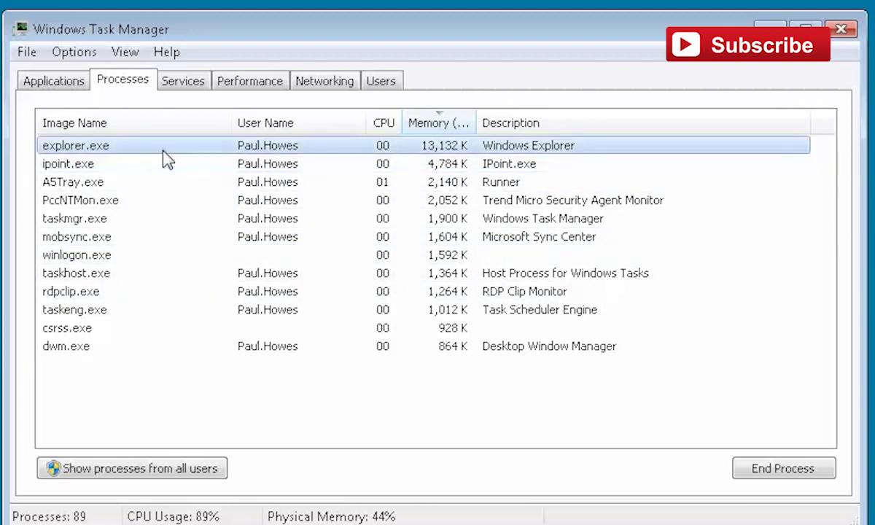